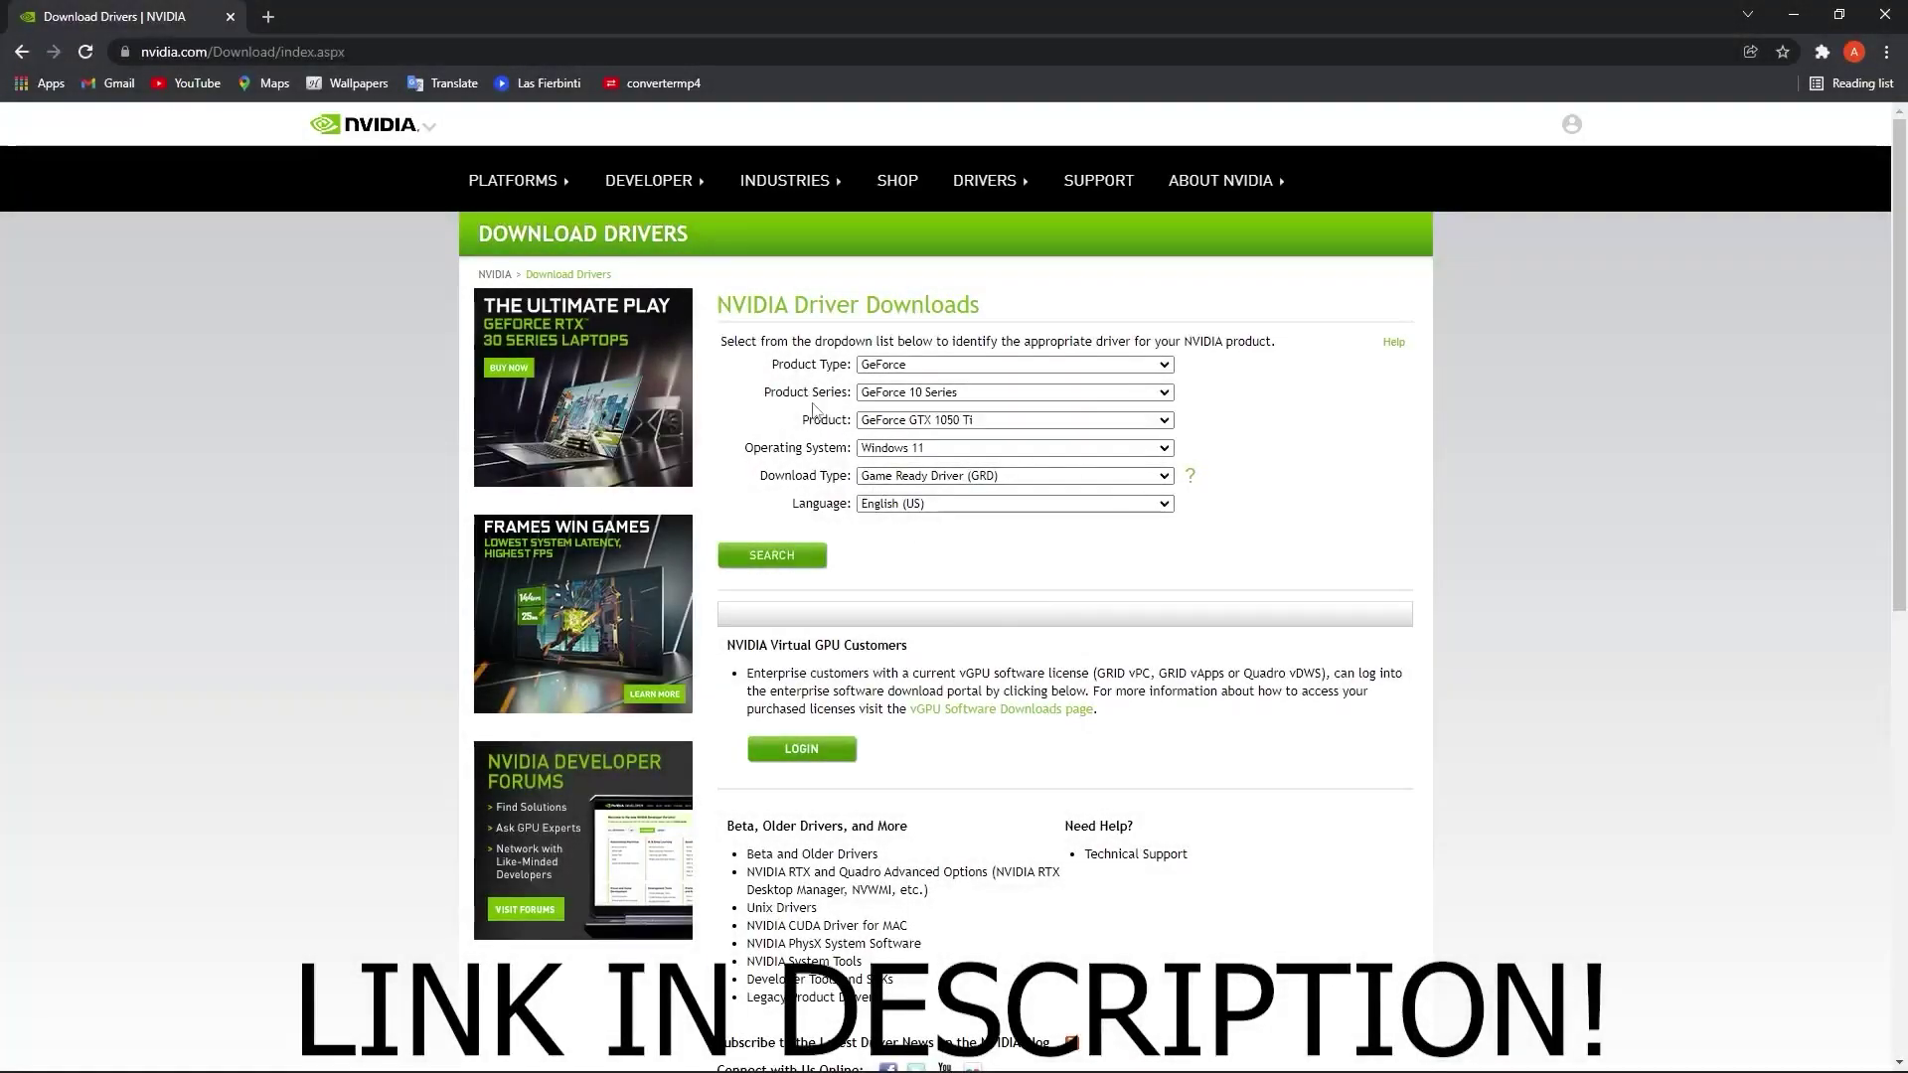
# - Search for a Game Ready Driver for the GeForce 10 Series GTX 1050 Ti on Windows 11
pyautogui.click(874, 366)
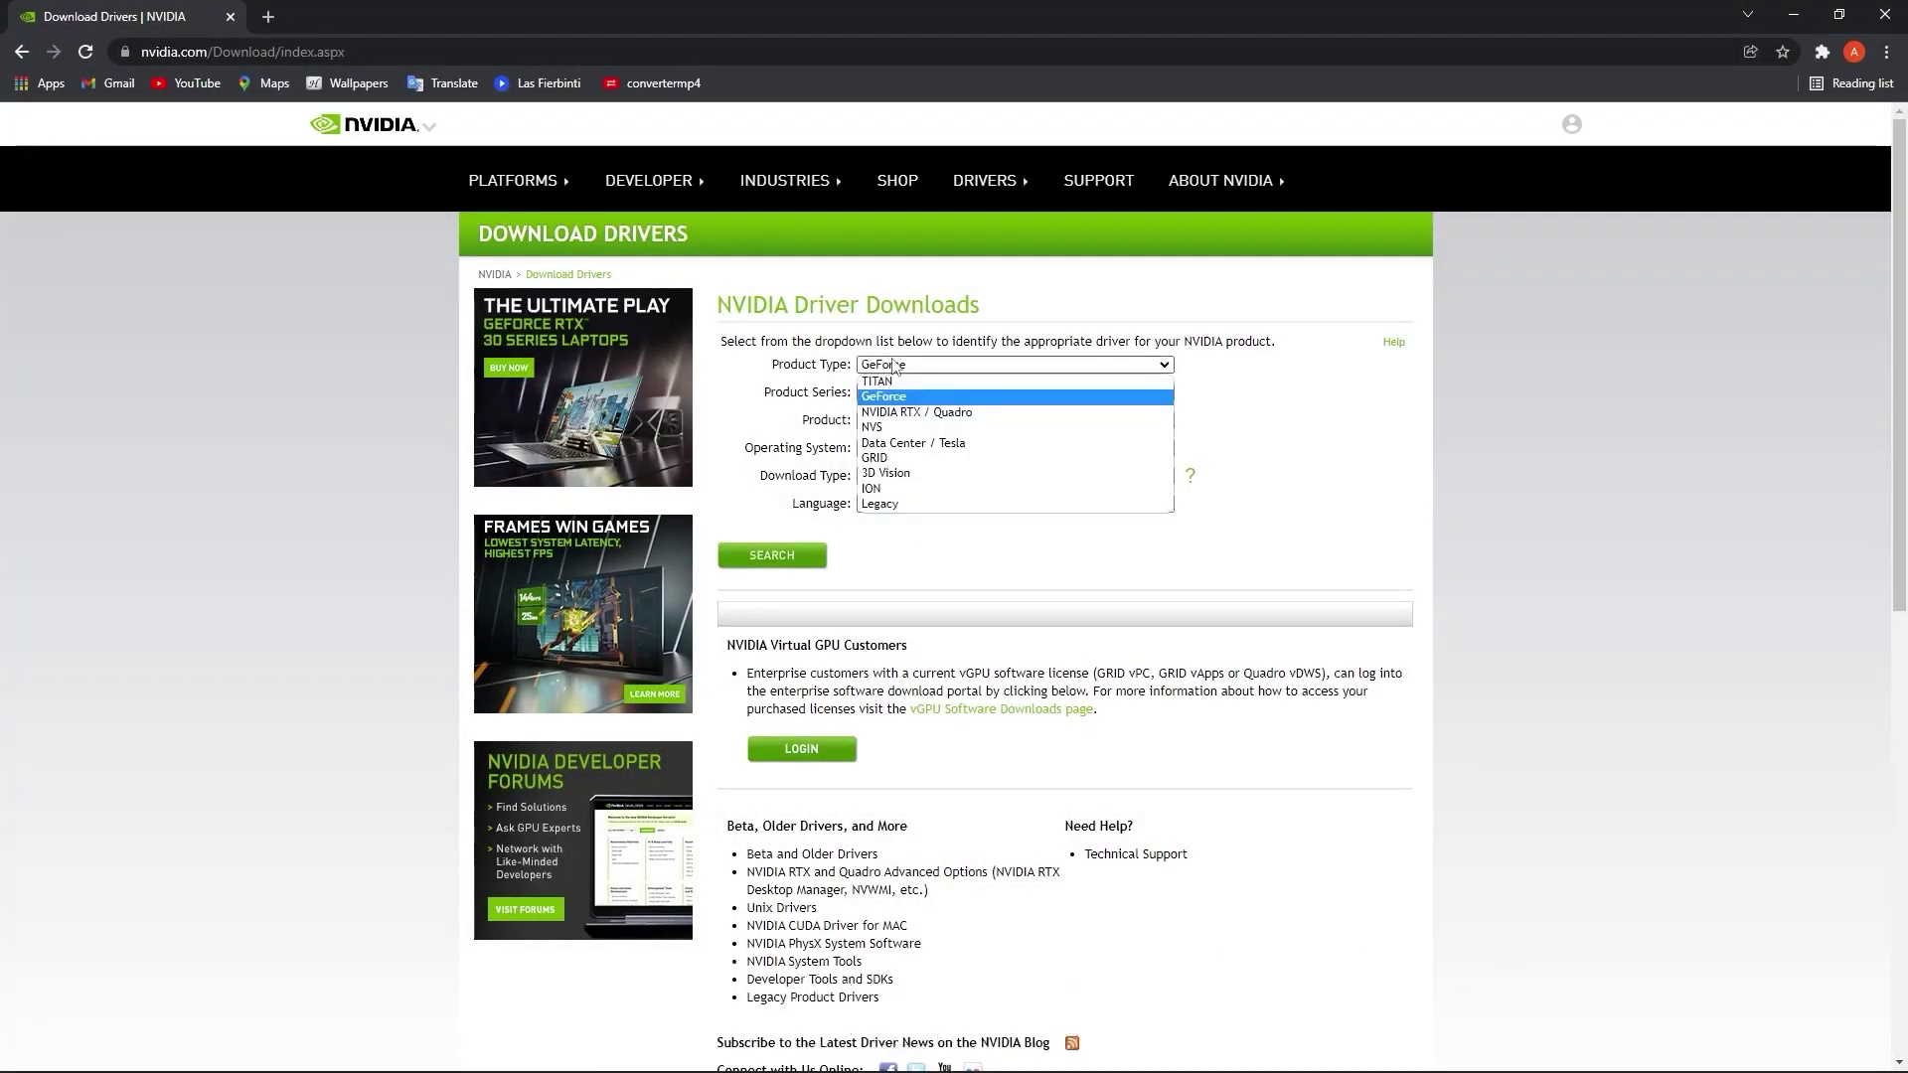
pyautogui.click(894, 382)
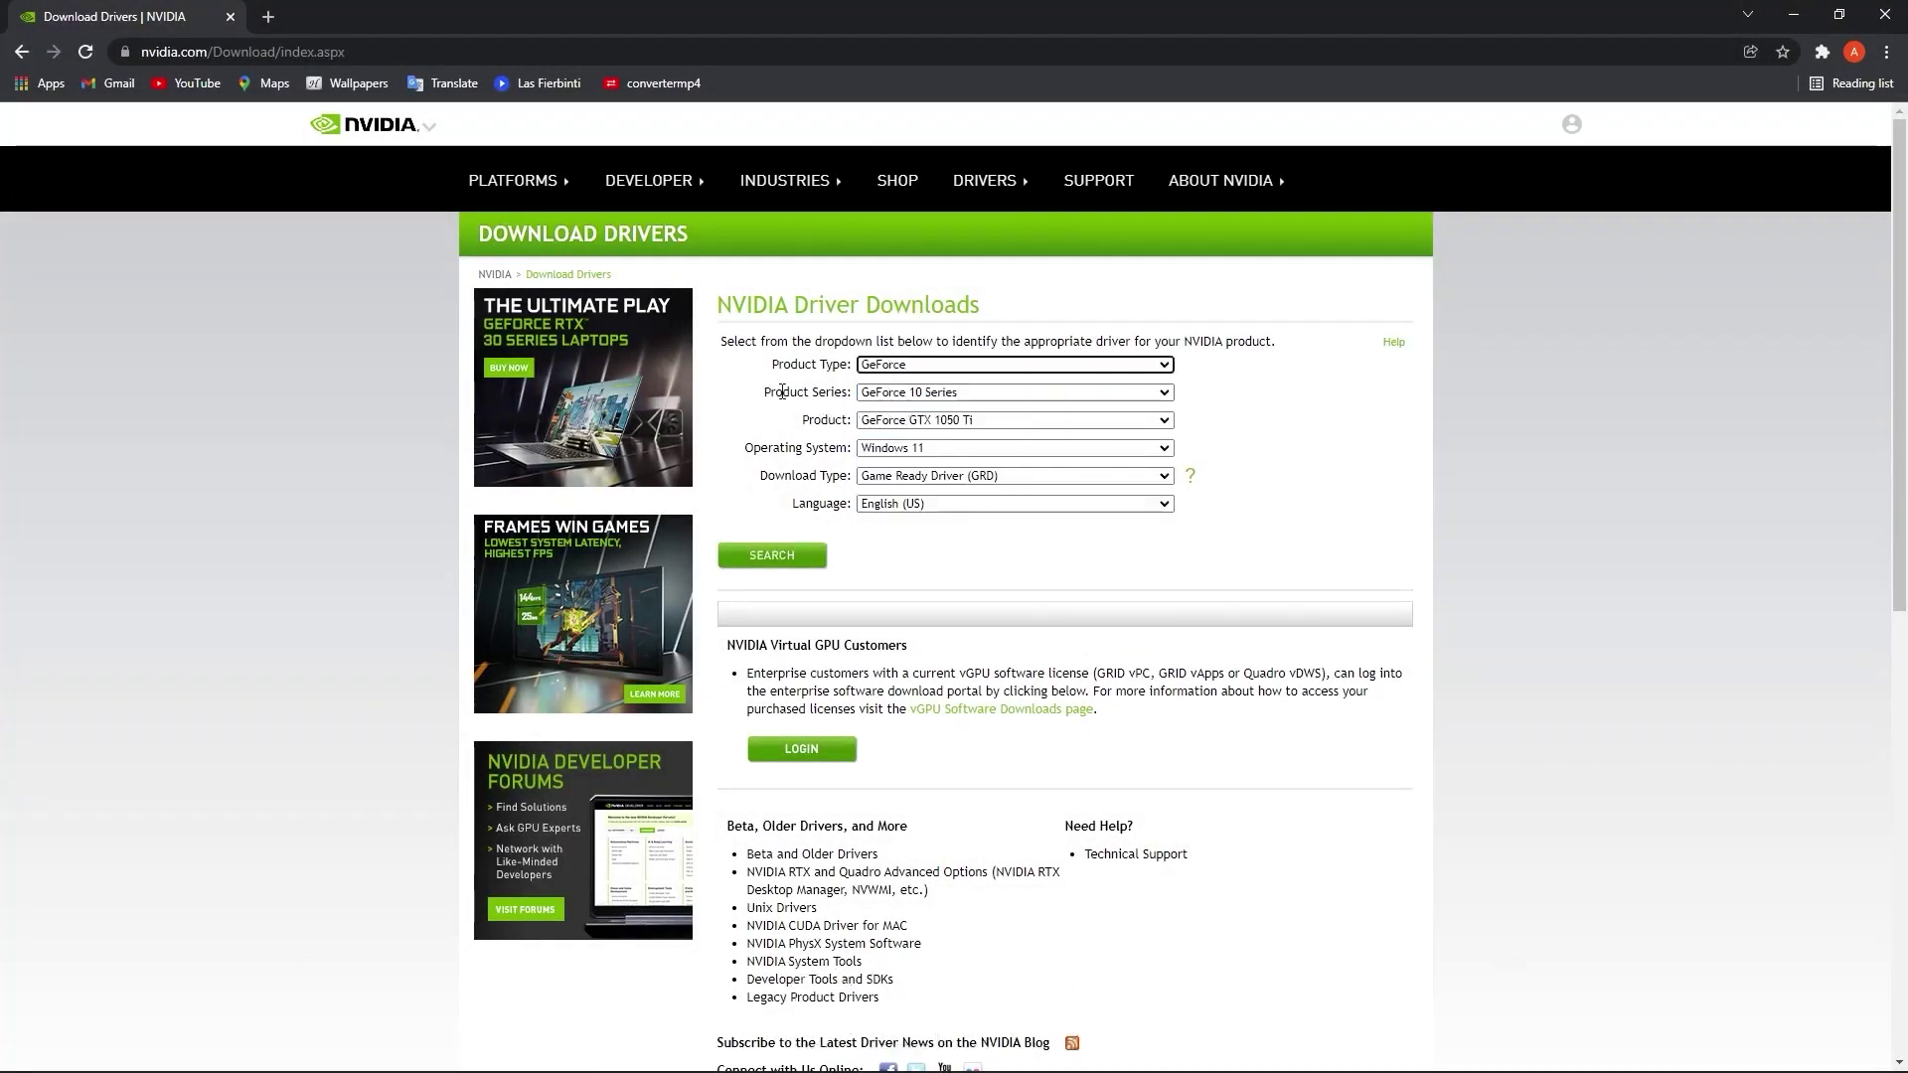
pyautogui.click(863, 394)
pyautogui.click(934, 566)
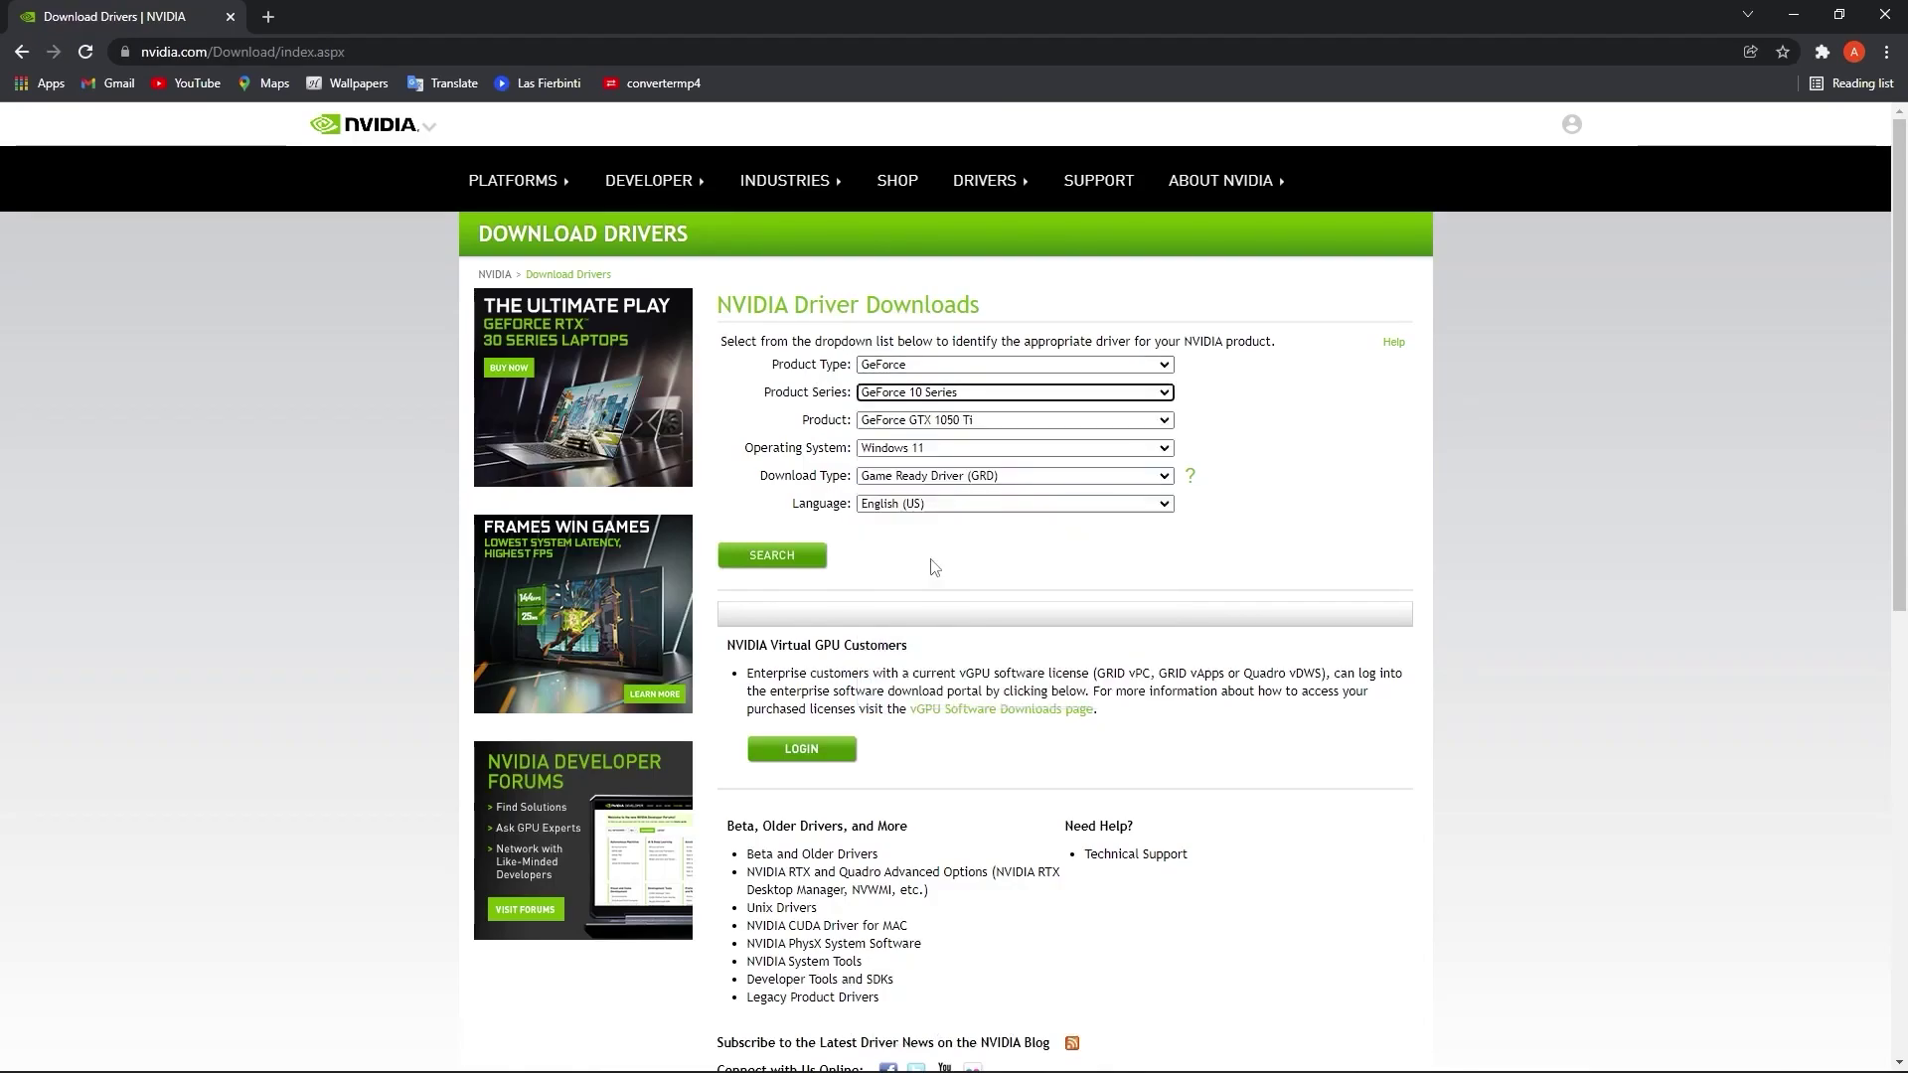
pyautogui.click(865, 420)
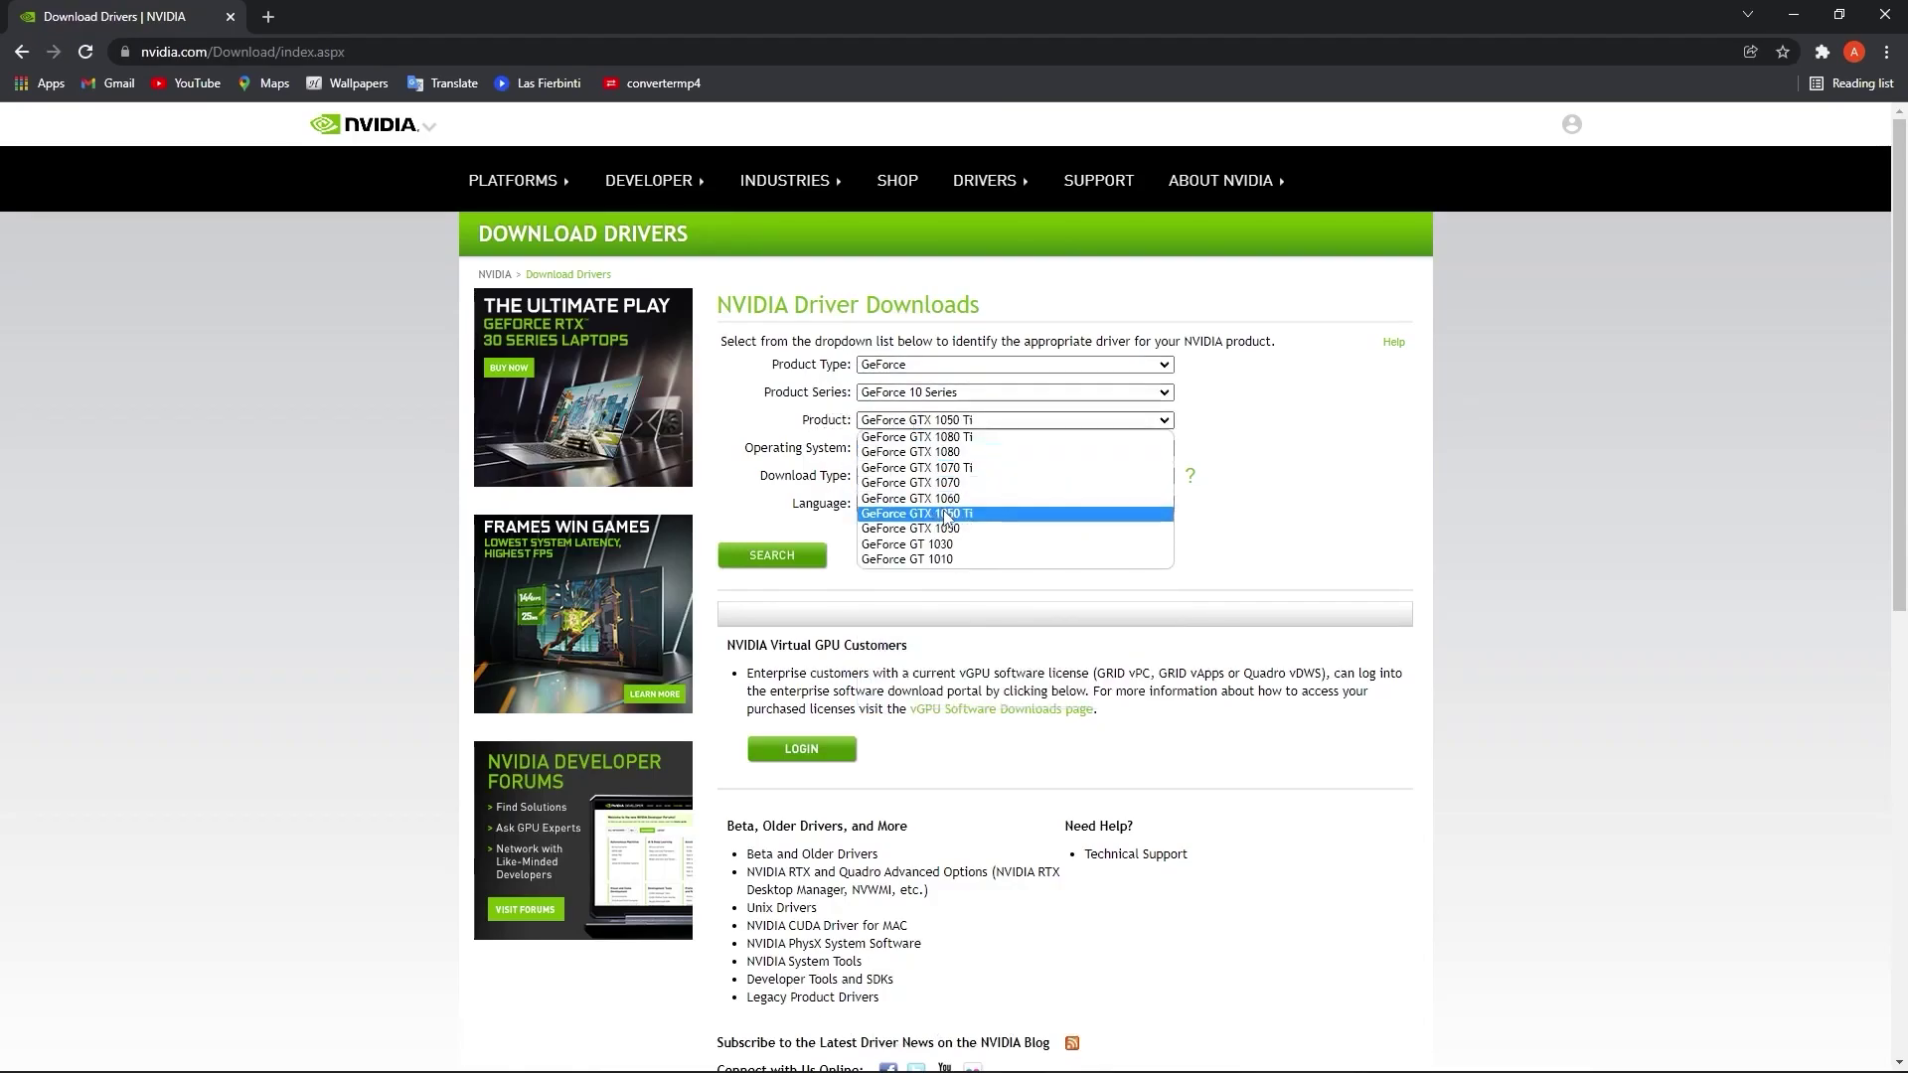
pyautogui.click(984, 426)
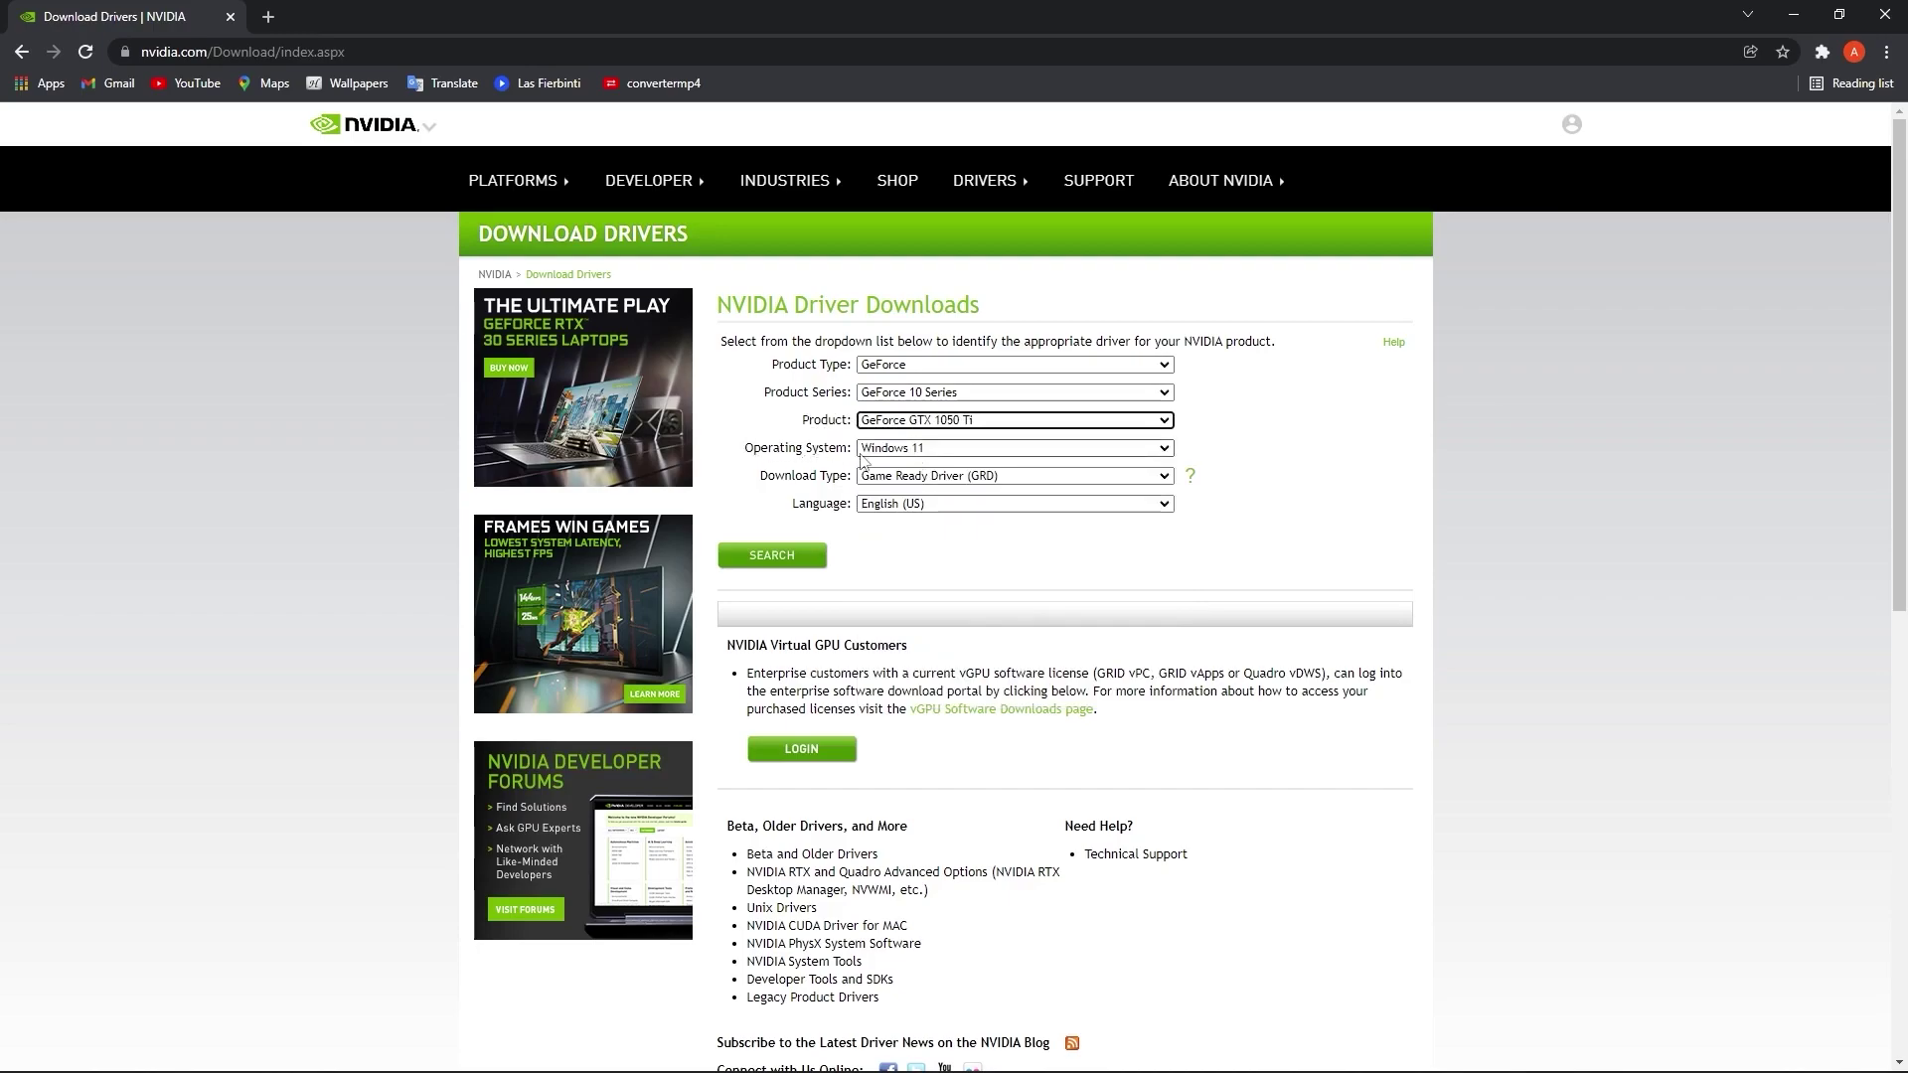
pyautogui.click(897, 454)
pyautogui.click(878, 453)
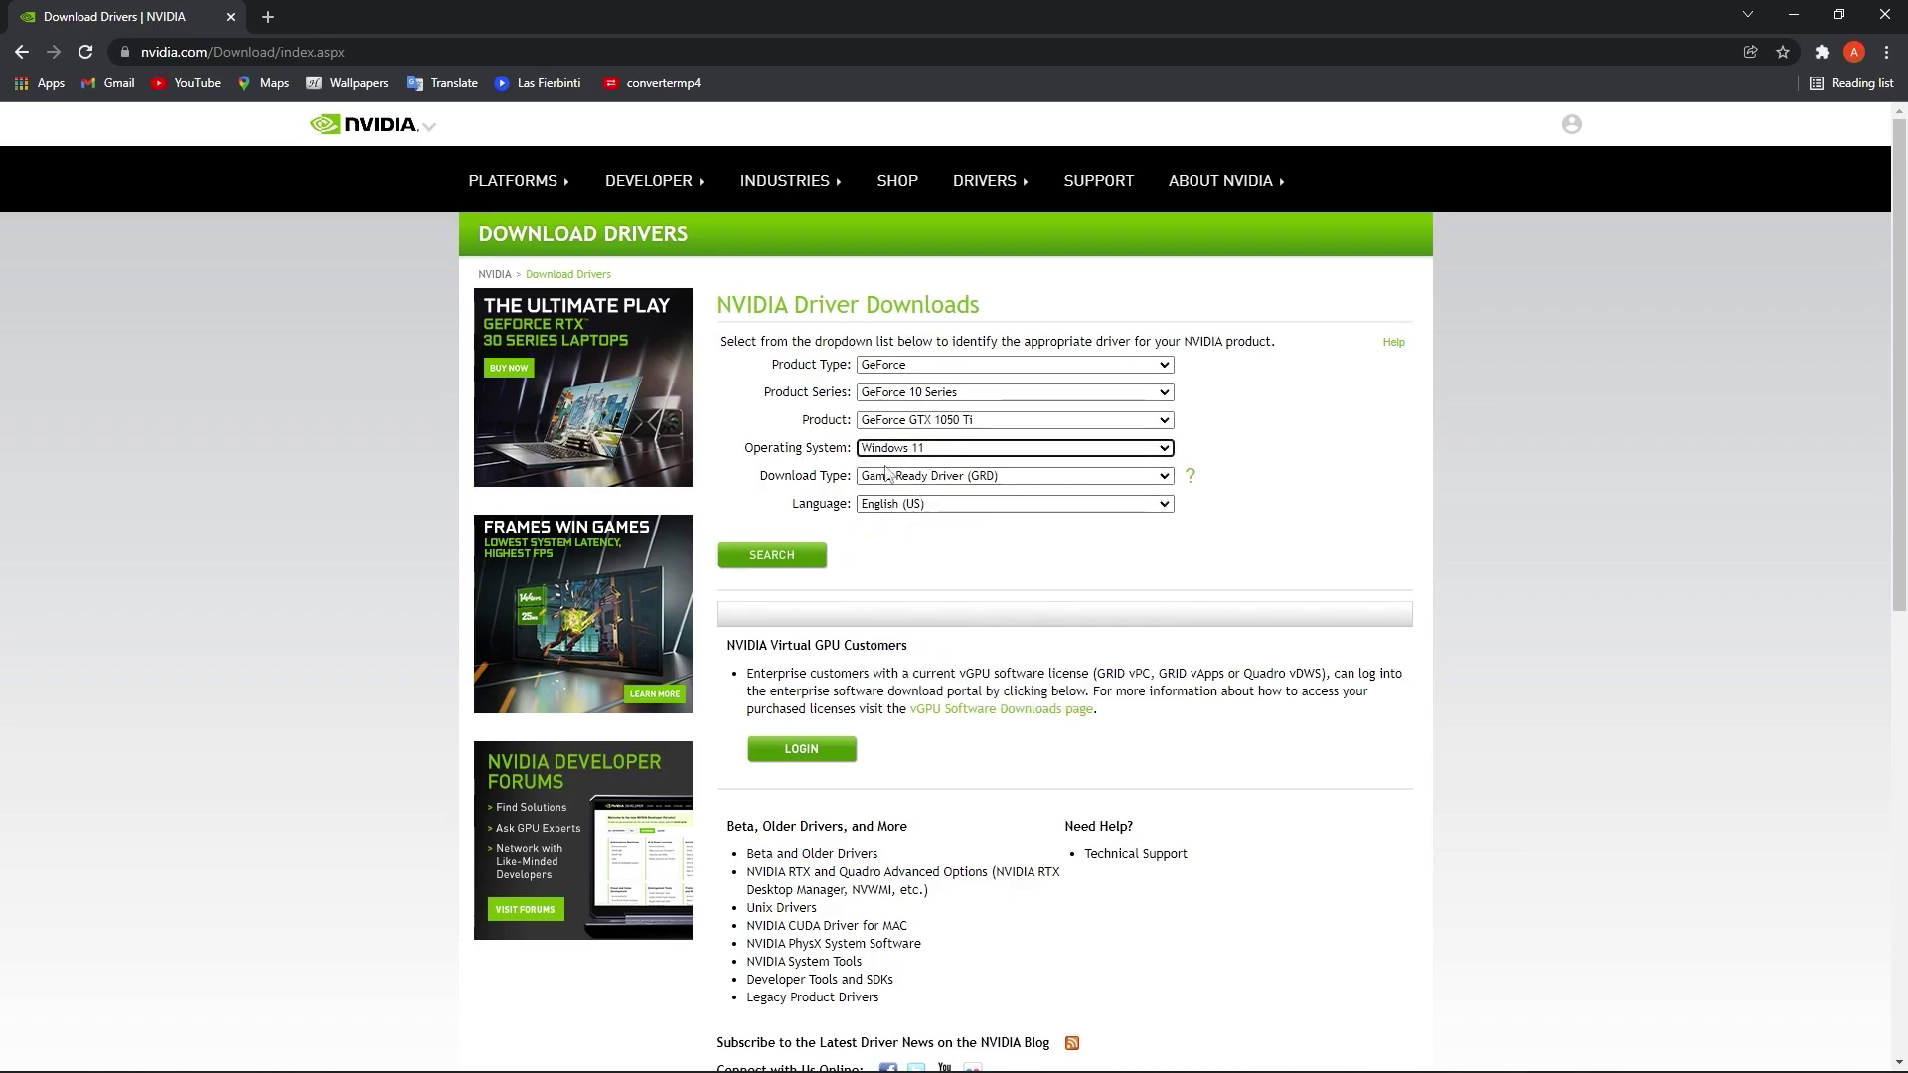
pyautogui.click(859, 481)
pyautogui.click(924, 491)
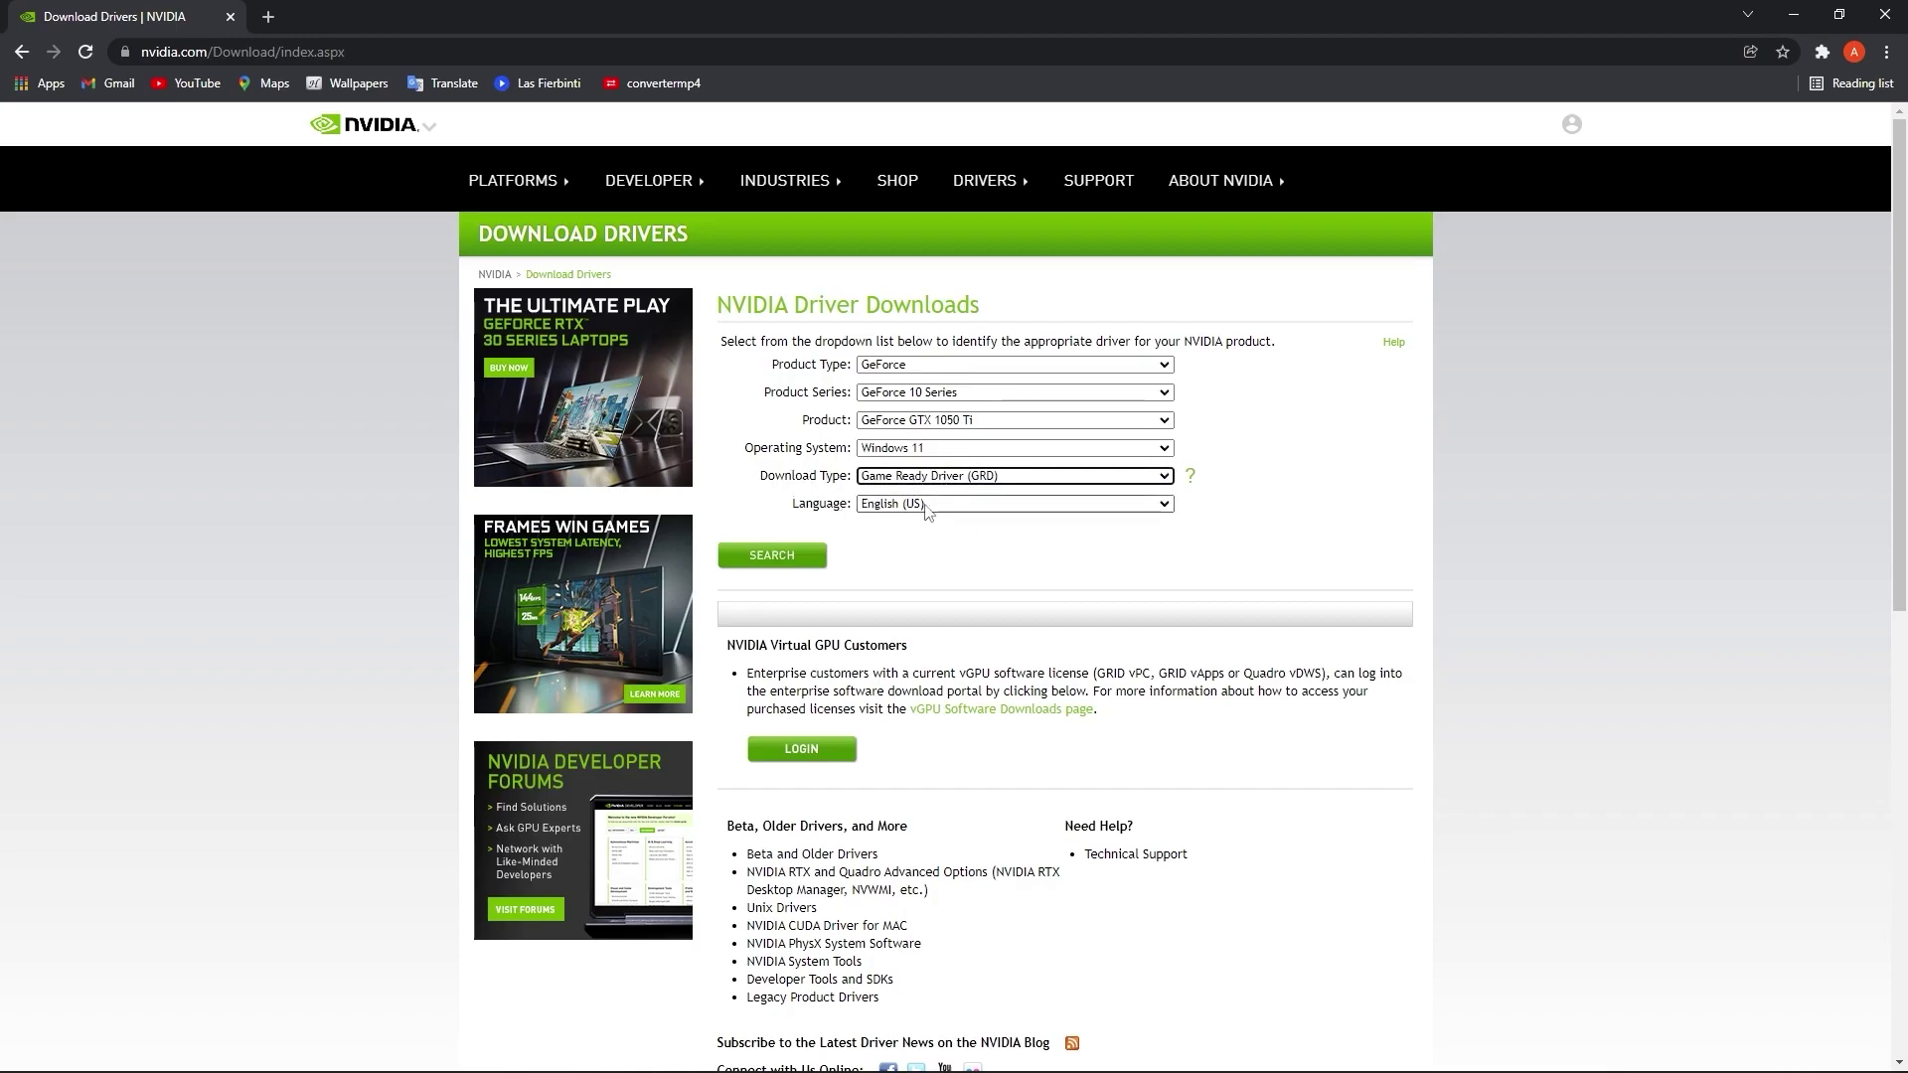
pyautogui.click(788, 559)
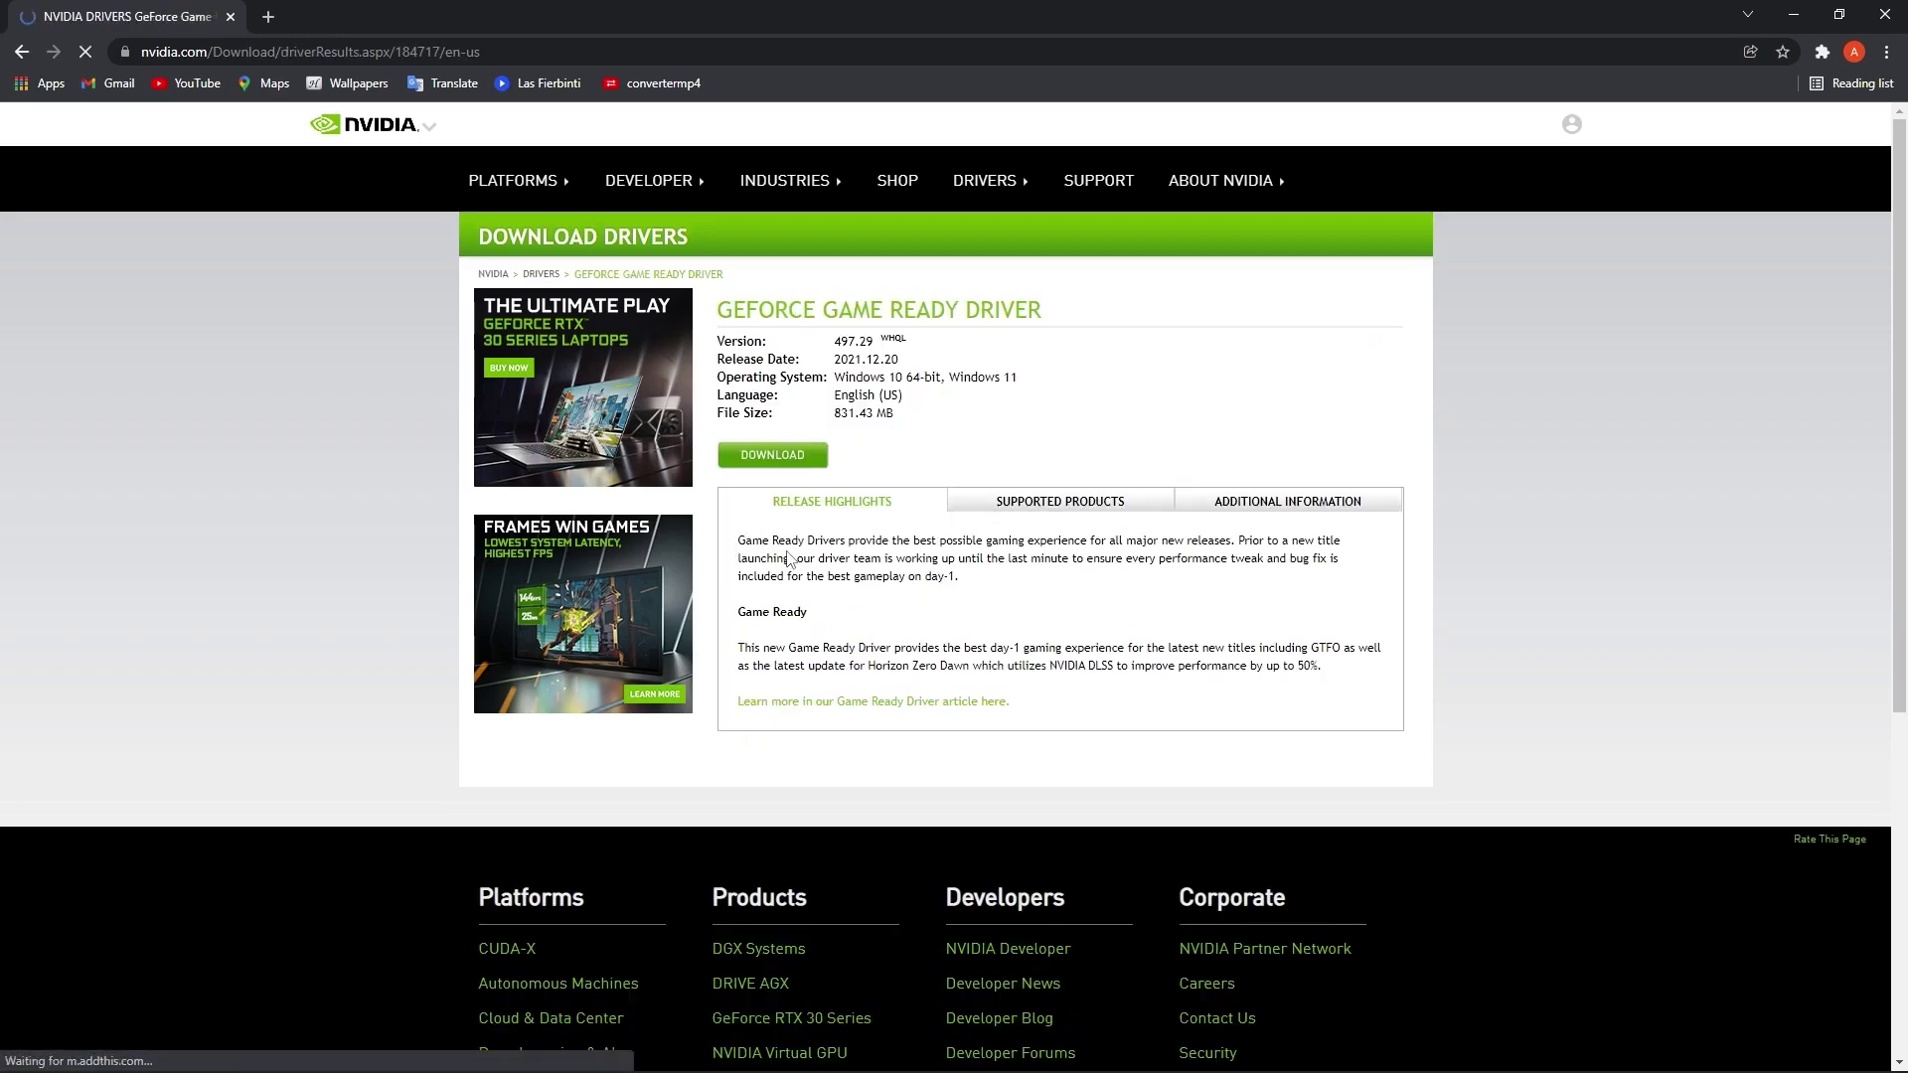
# - Download Game Ready Driver 497.29 and launch its installer from the download shelf
pyautogui.click(776, 456)
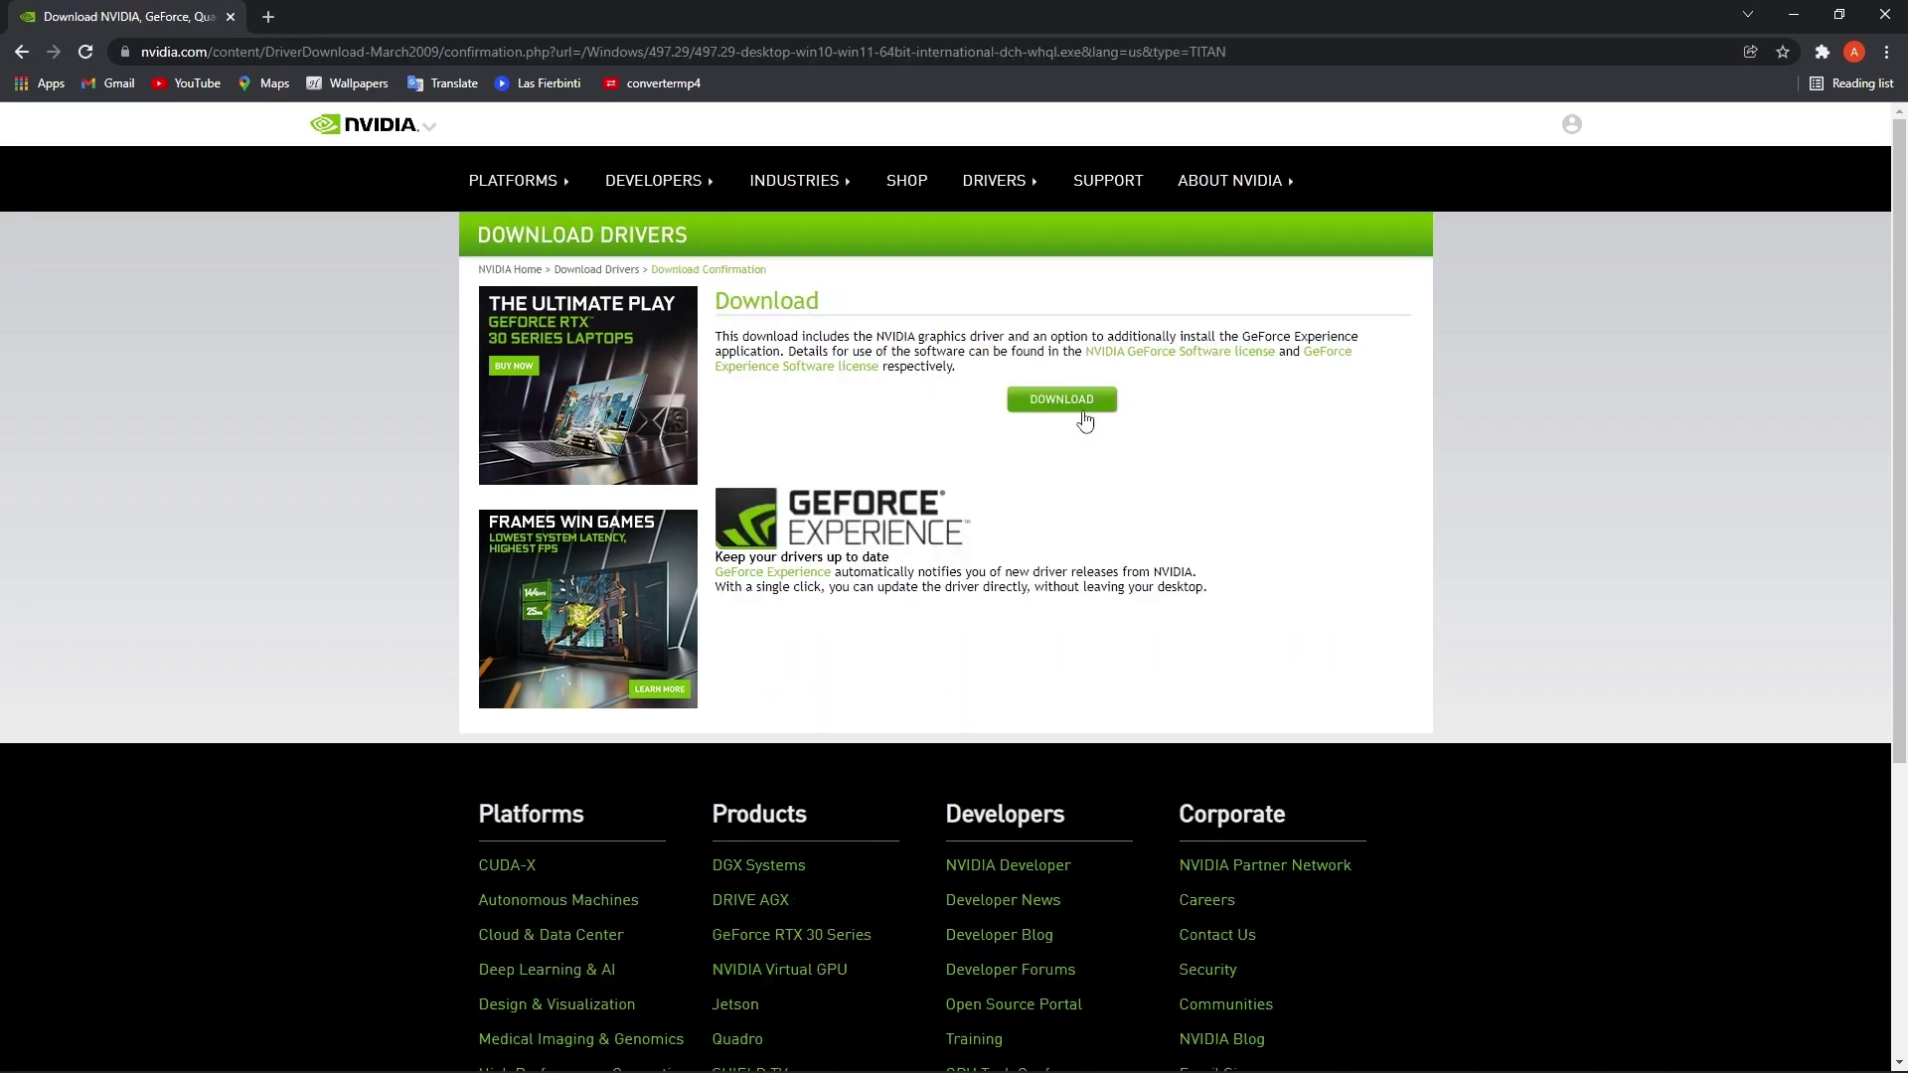
pyautogui.click(1061, 399)
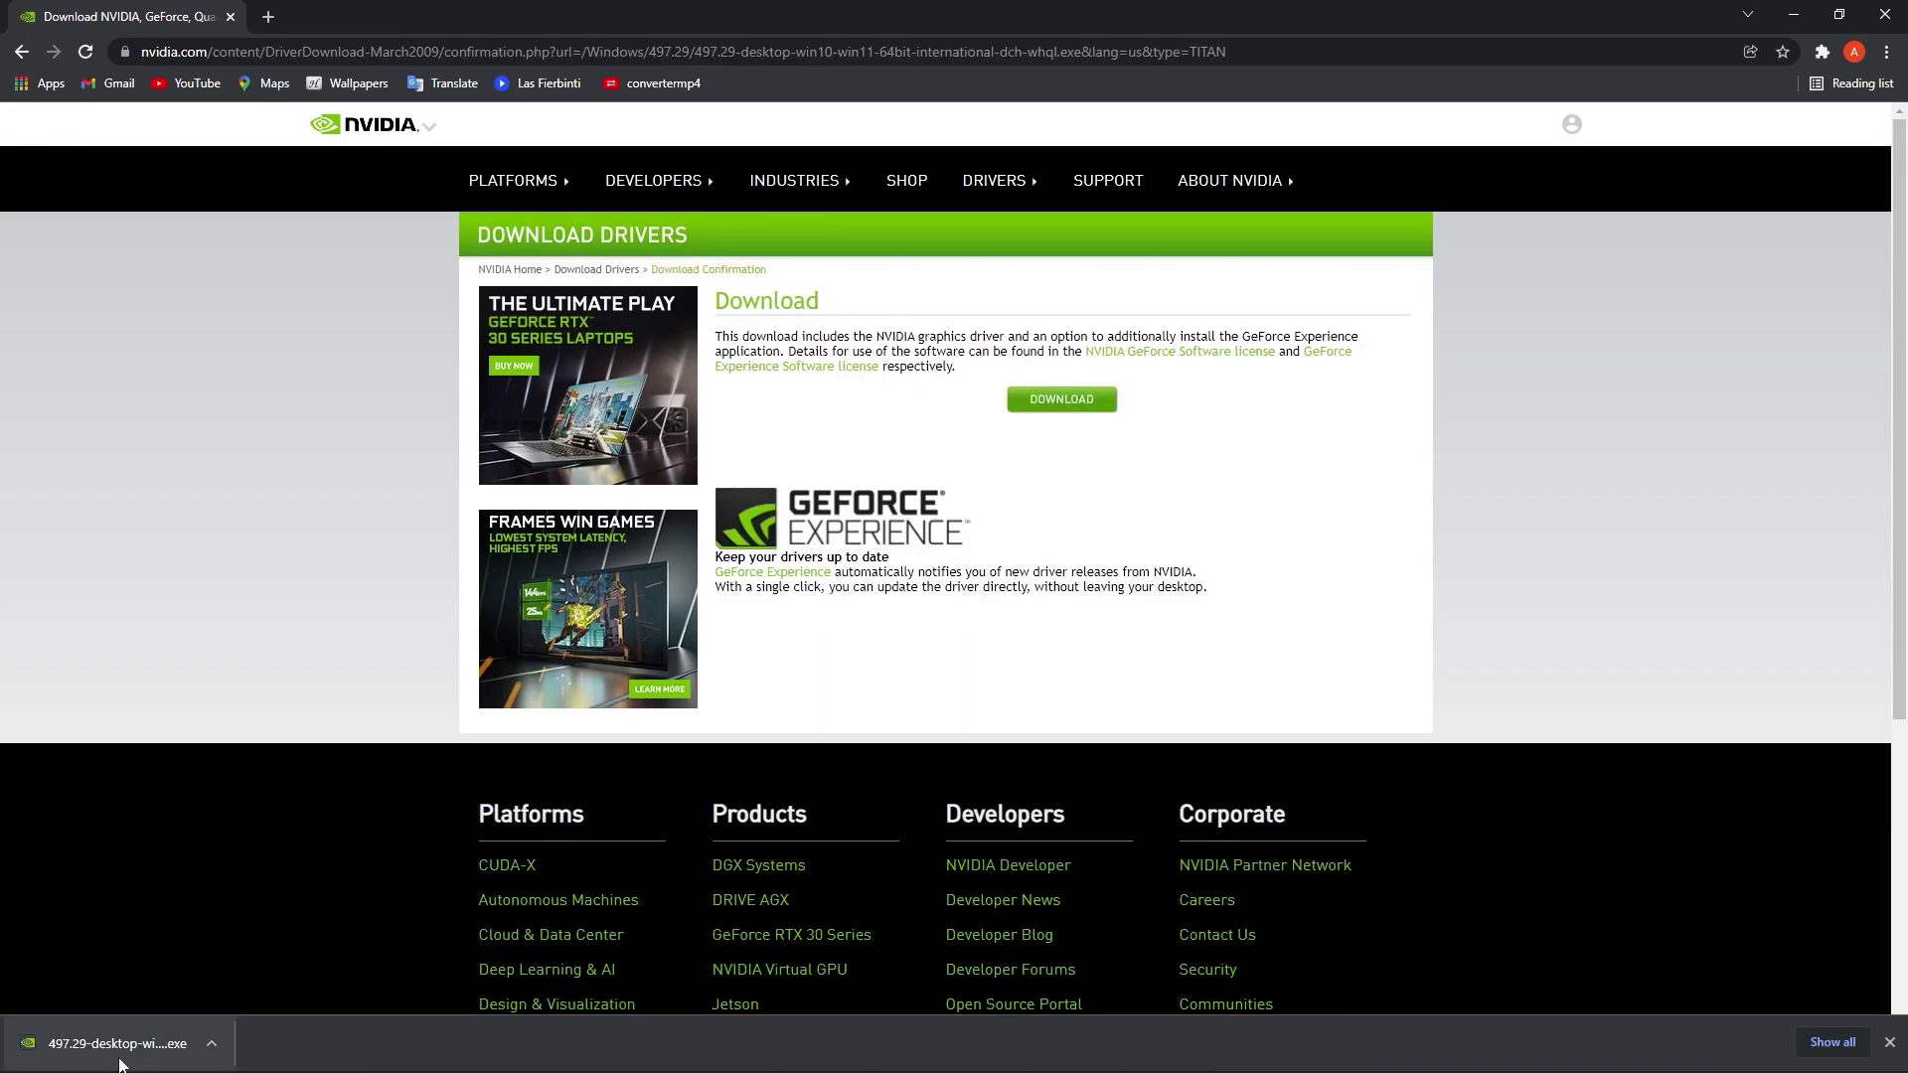
pyautogui.click(212, 1043)
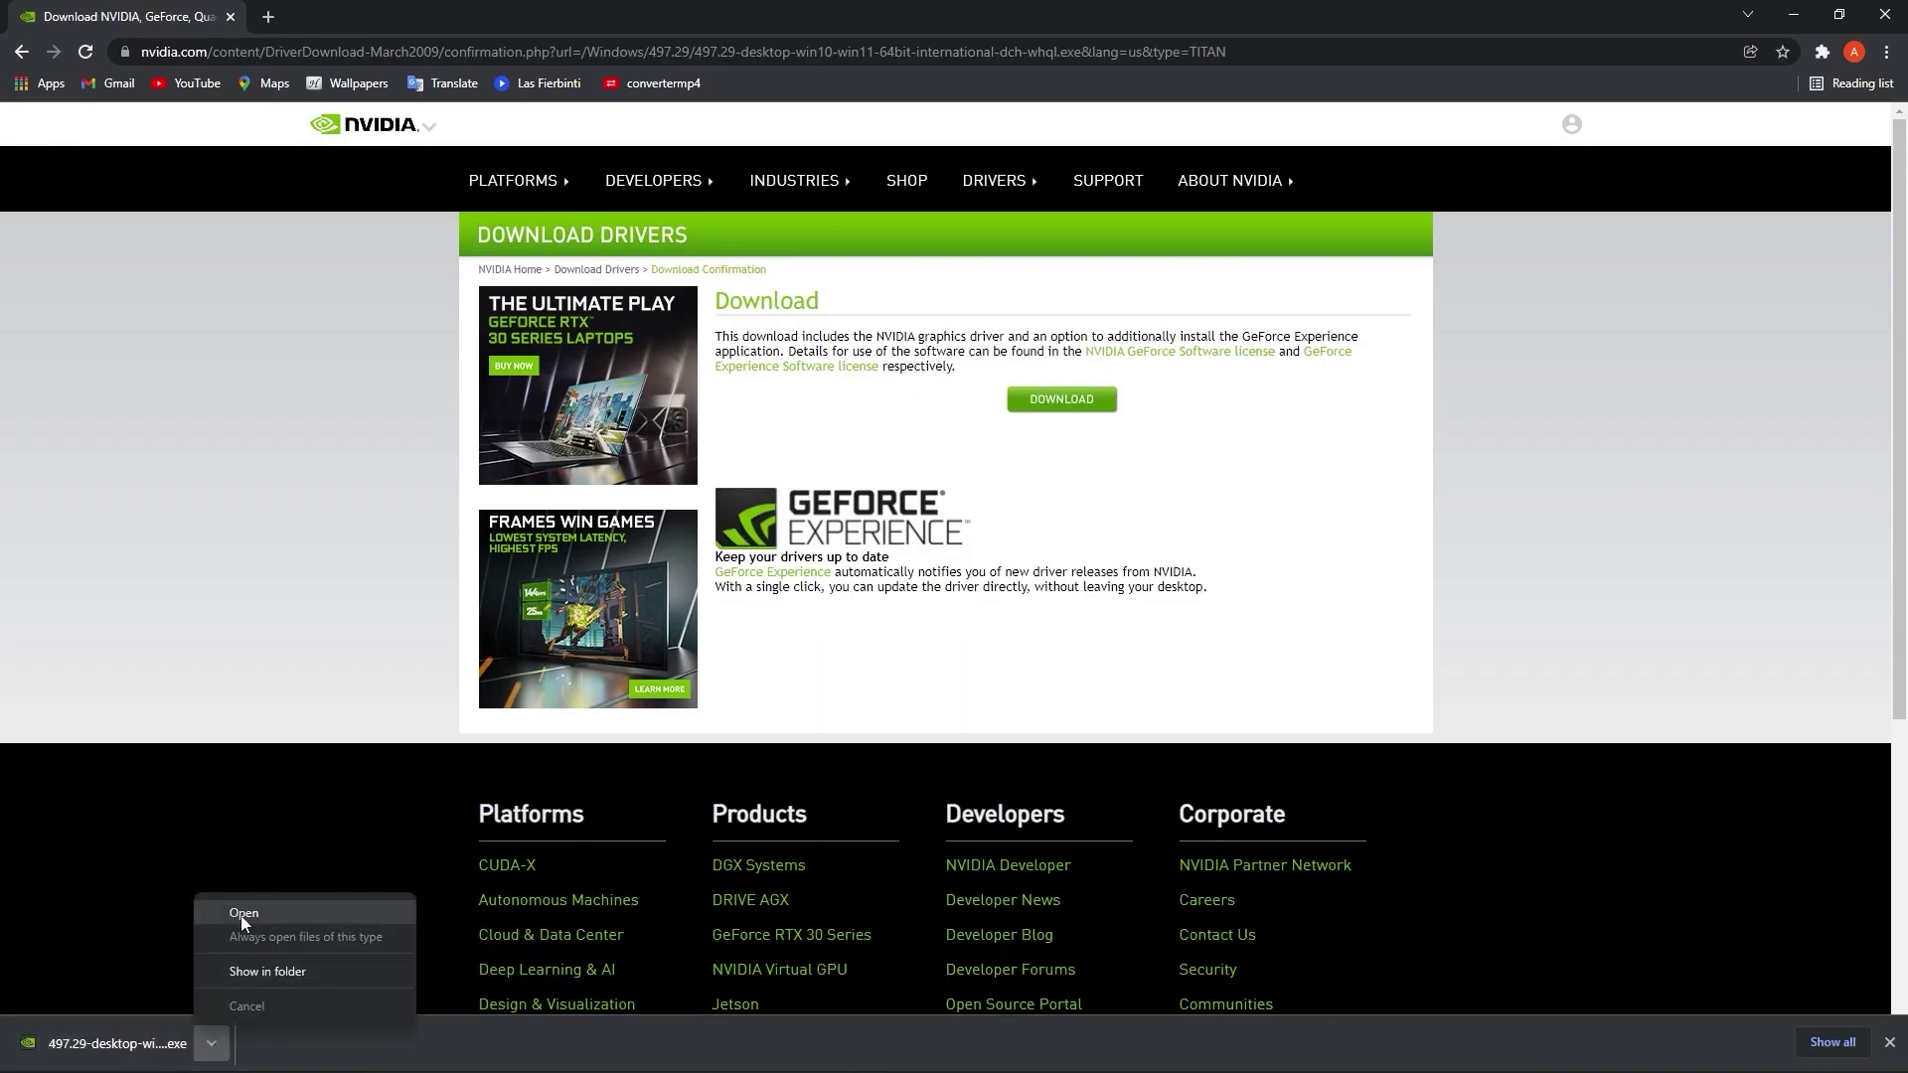
pyautogui.click(244, 915)
pyautogui.click(1794, 18)
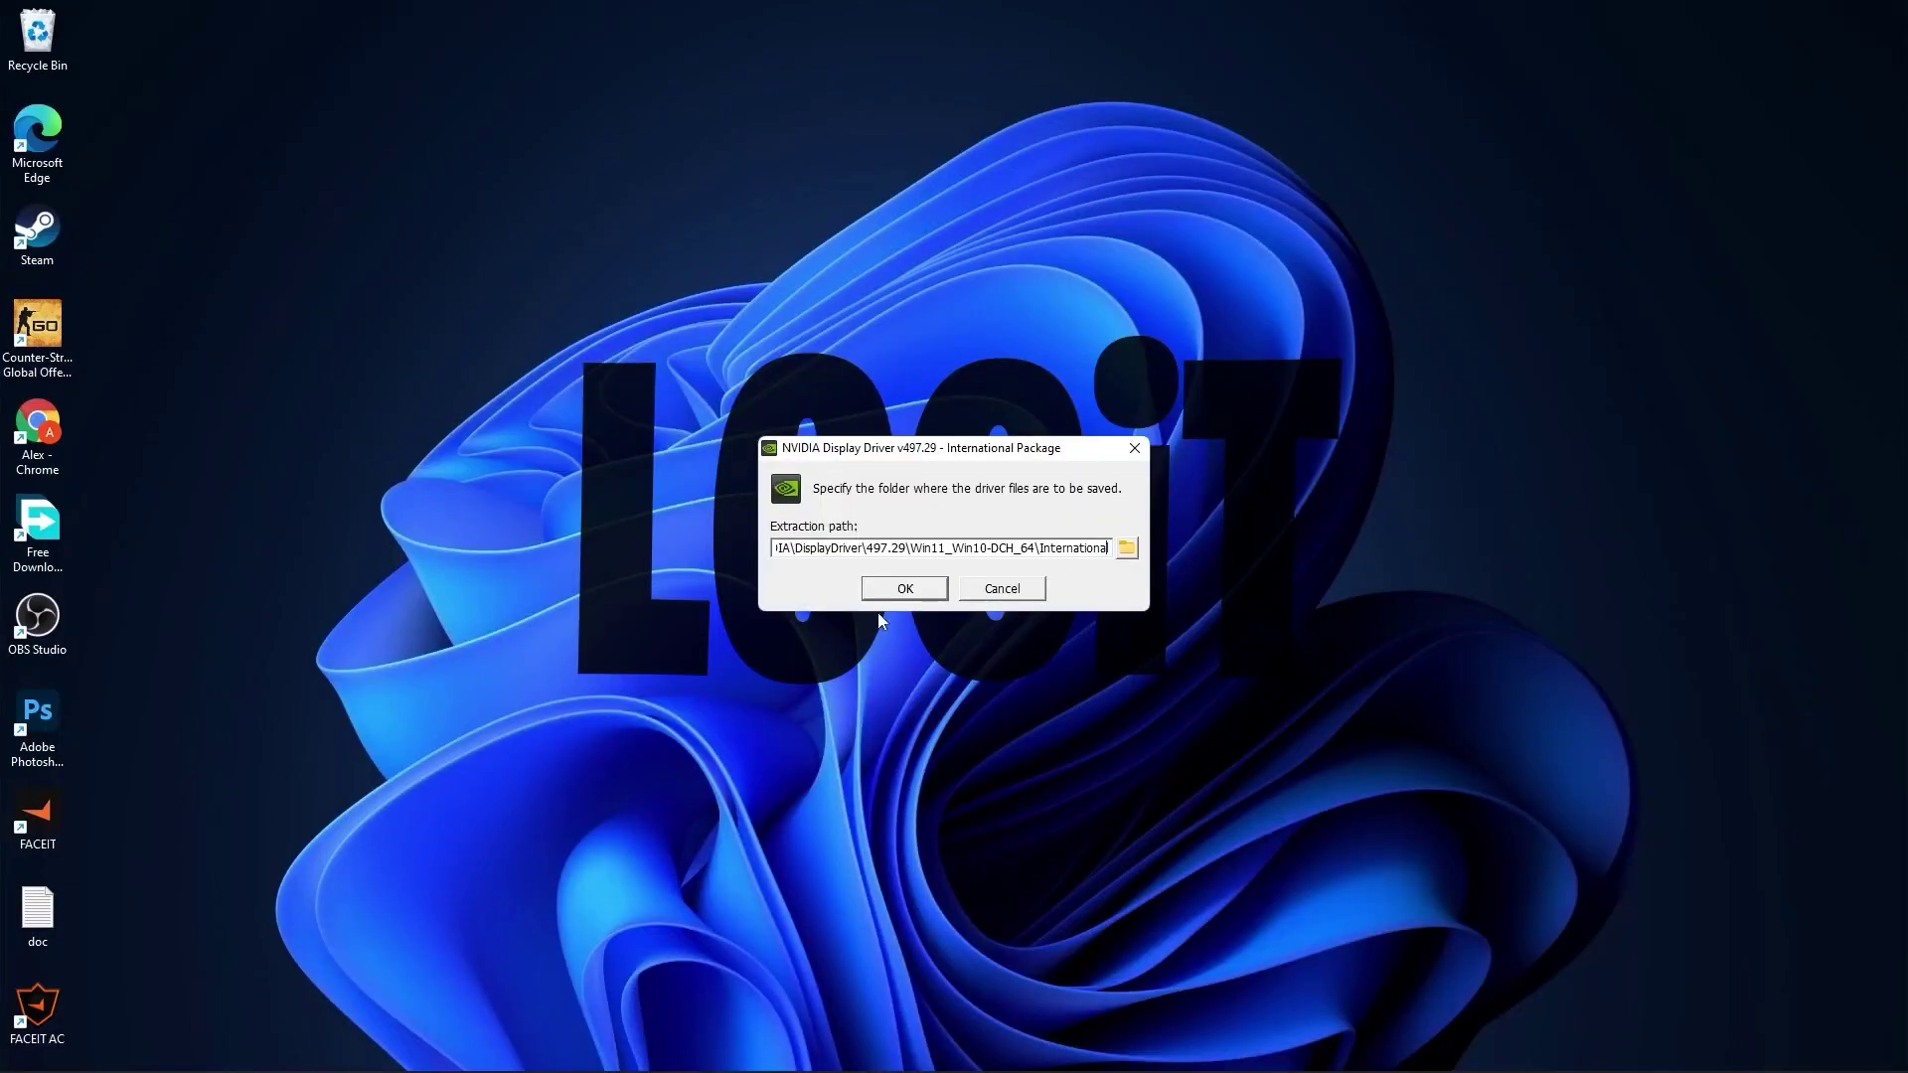
# - Accept the default extraction folder and license, then run the Express (Recommended) install of driver 497.29
pyautogui.click(898, 590)
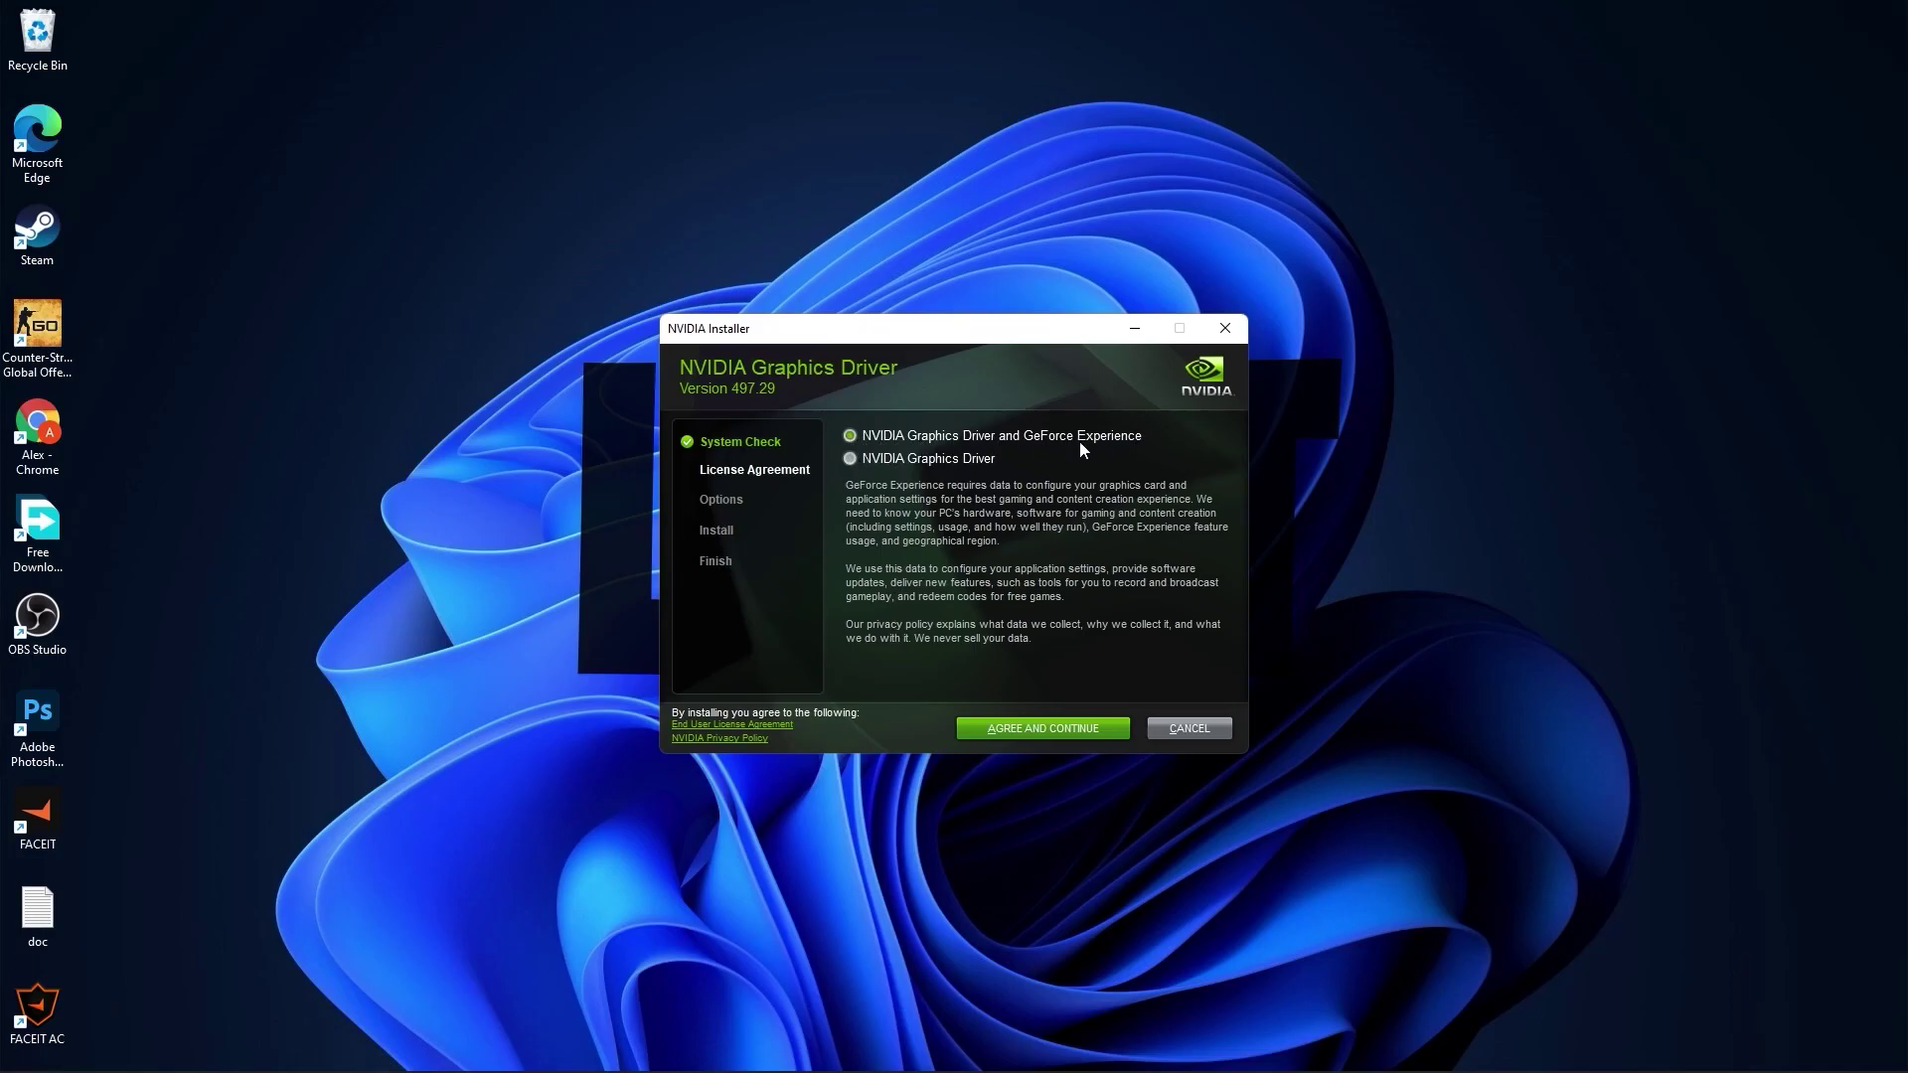
pyautogui.click(1046, 729)
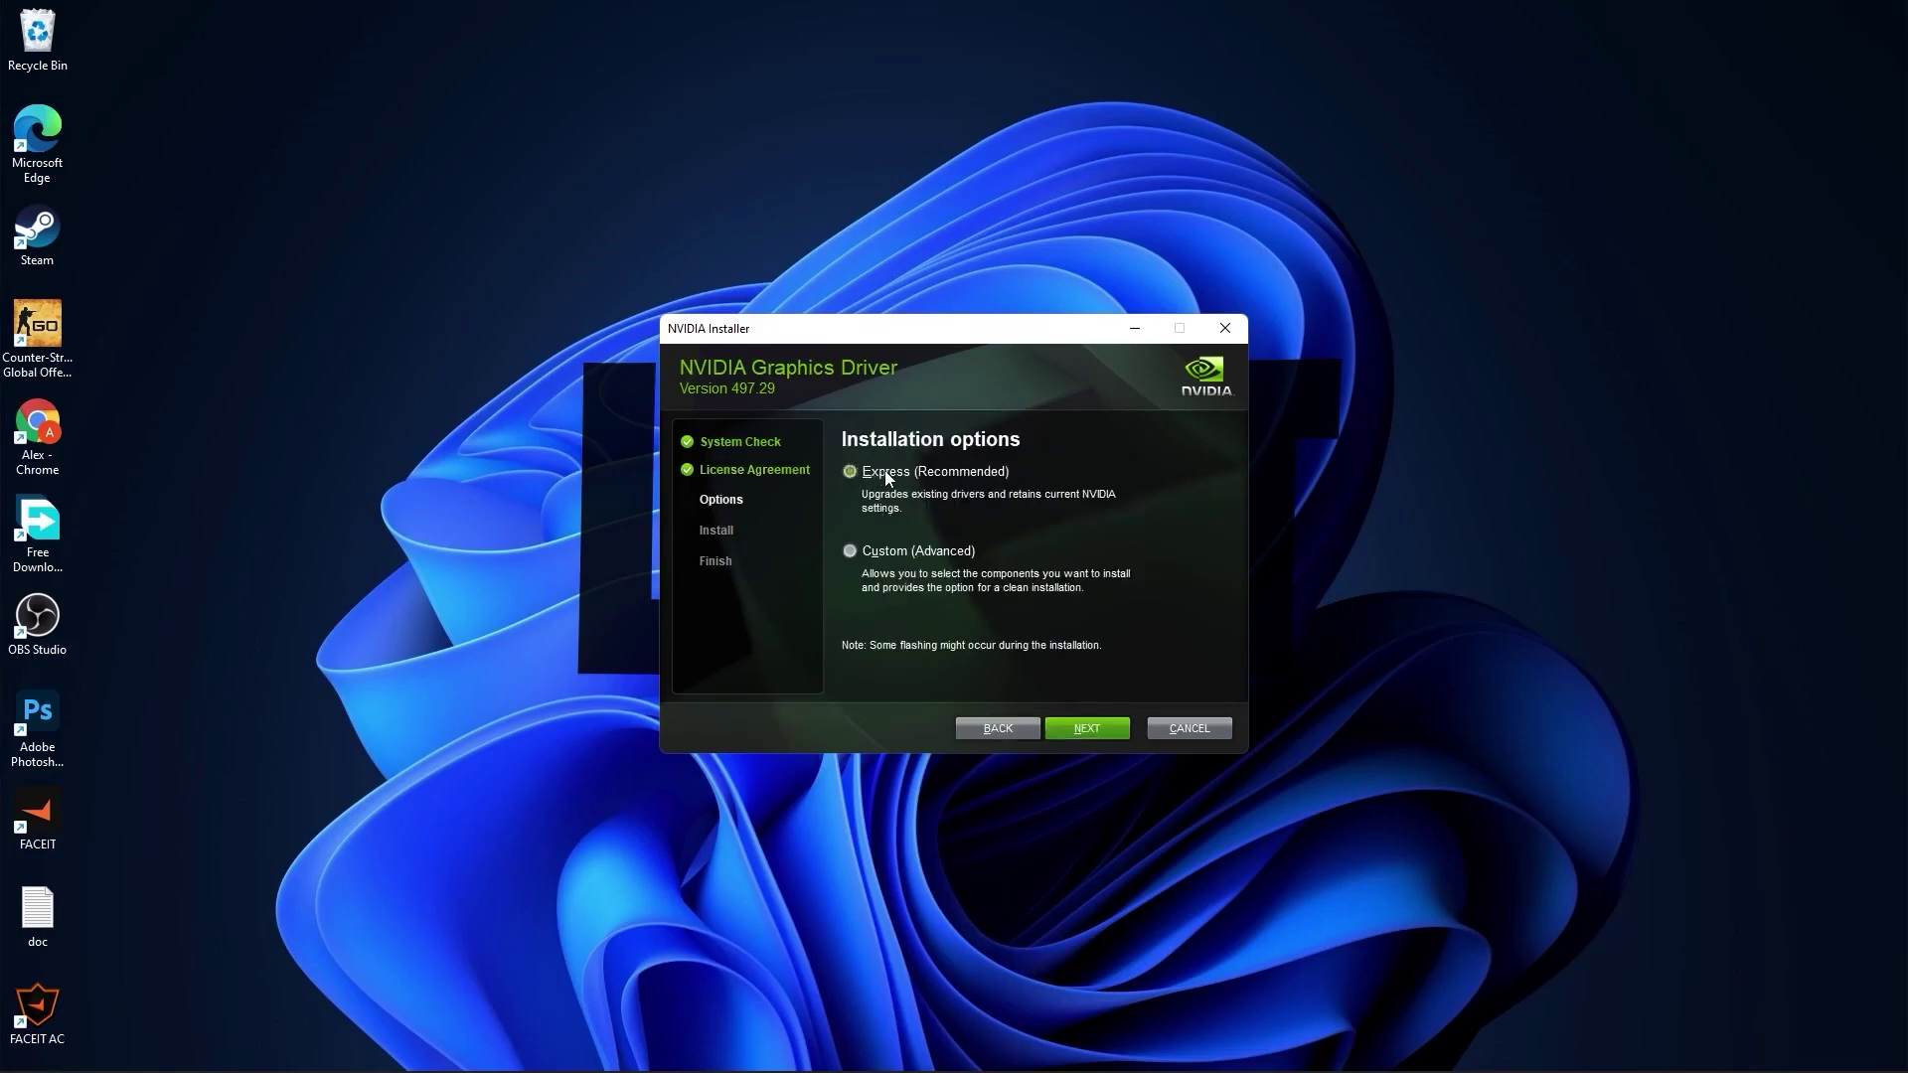
pyautogui.click(1090, 729)
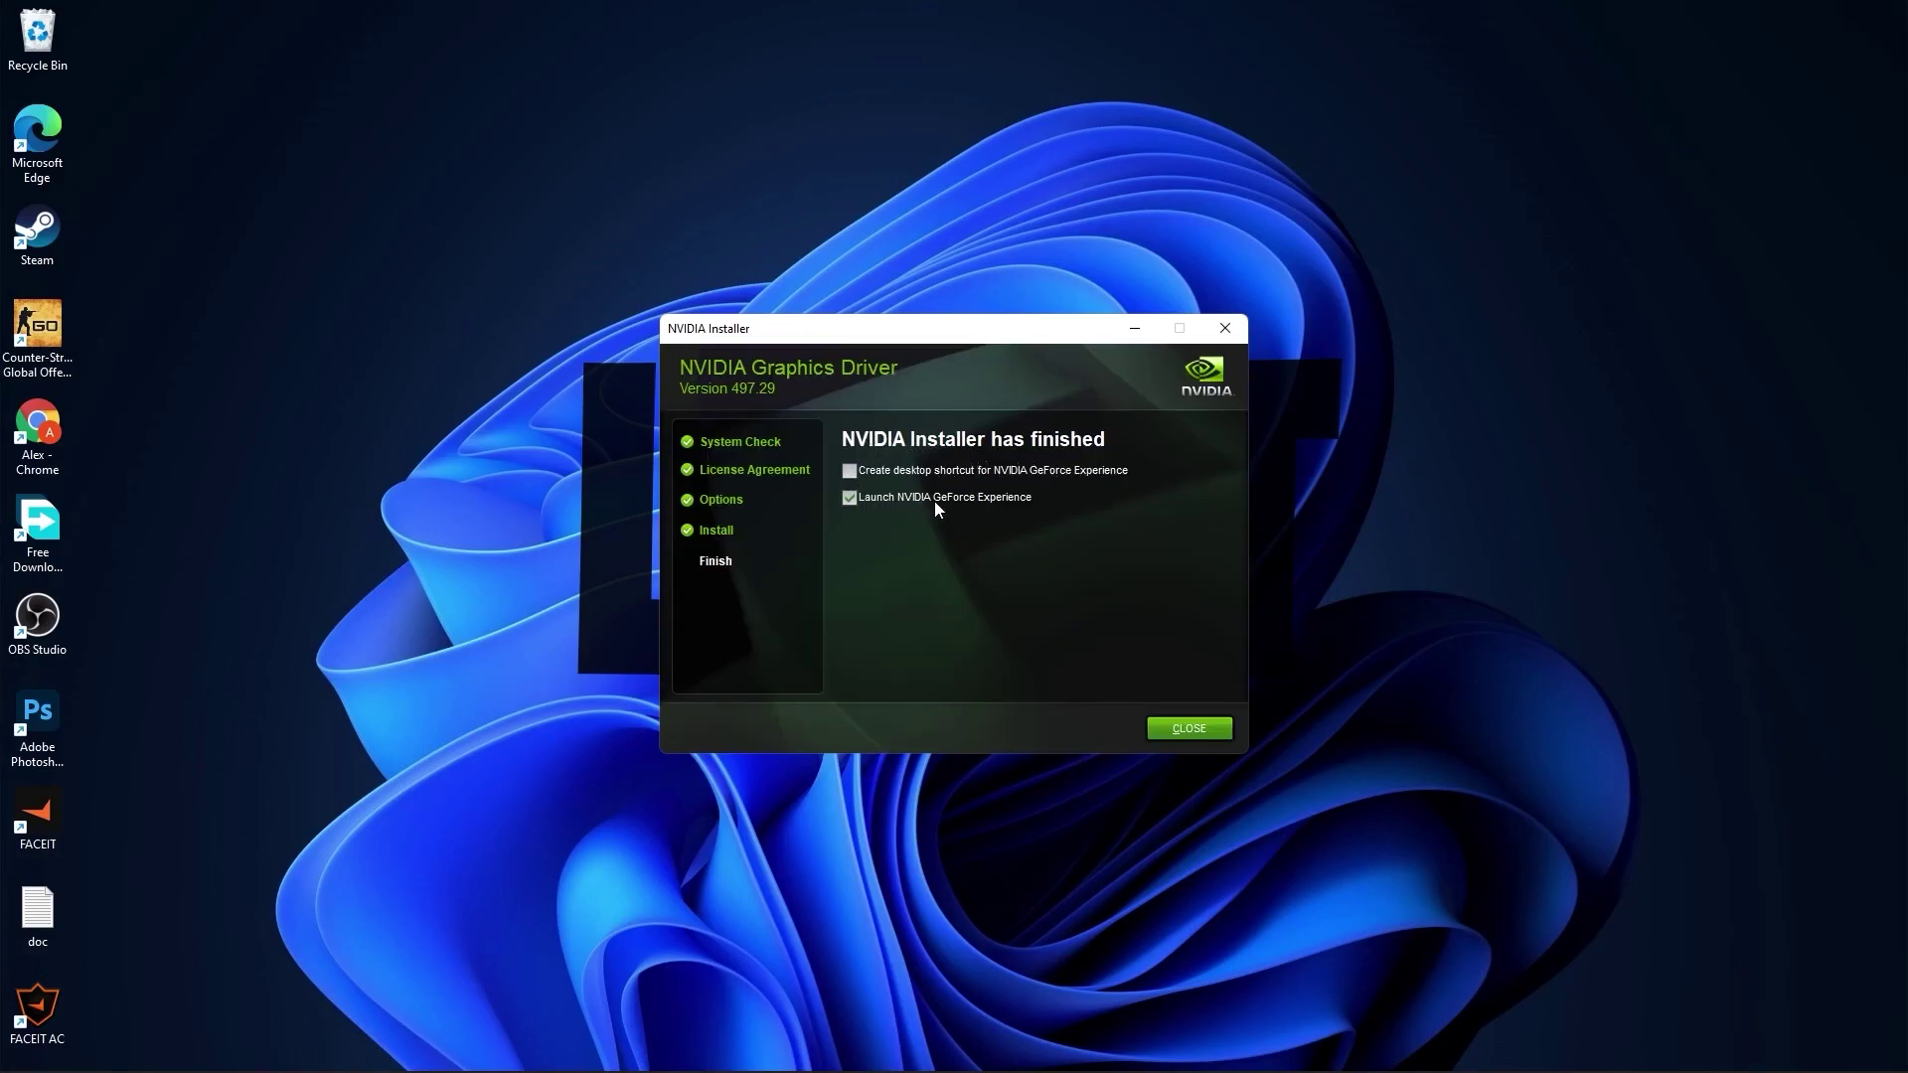
# - Close the installer, skip the welcome tour, and check that the In-Game Overlay is on in General settings
pyautogui.click(1189, 729)
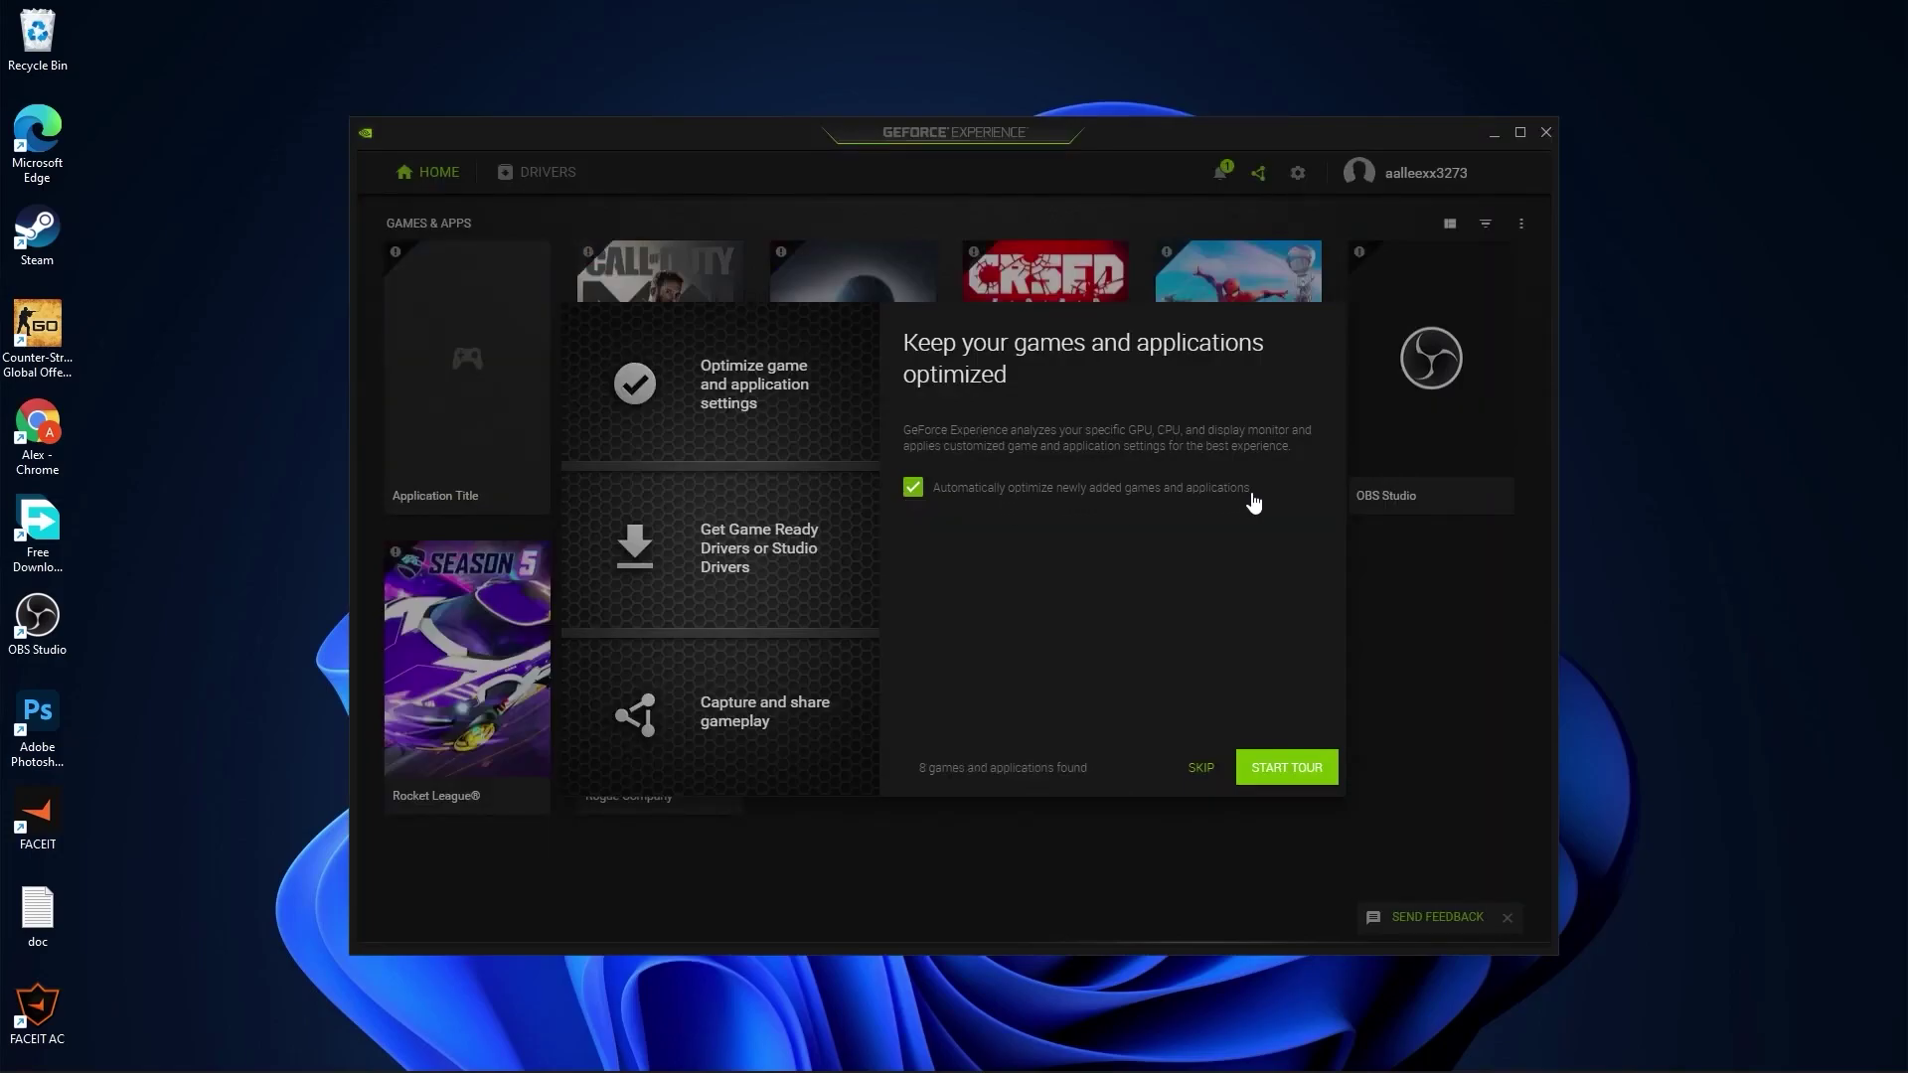
pyautogui.click(1201, 767)
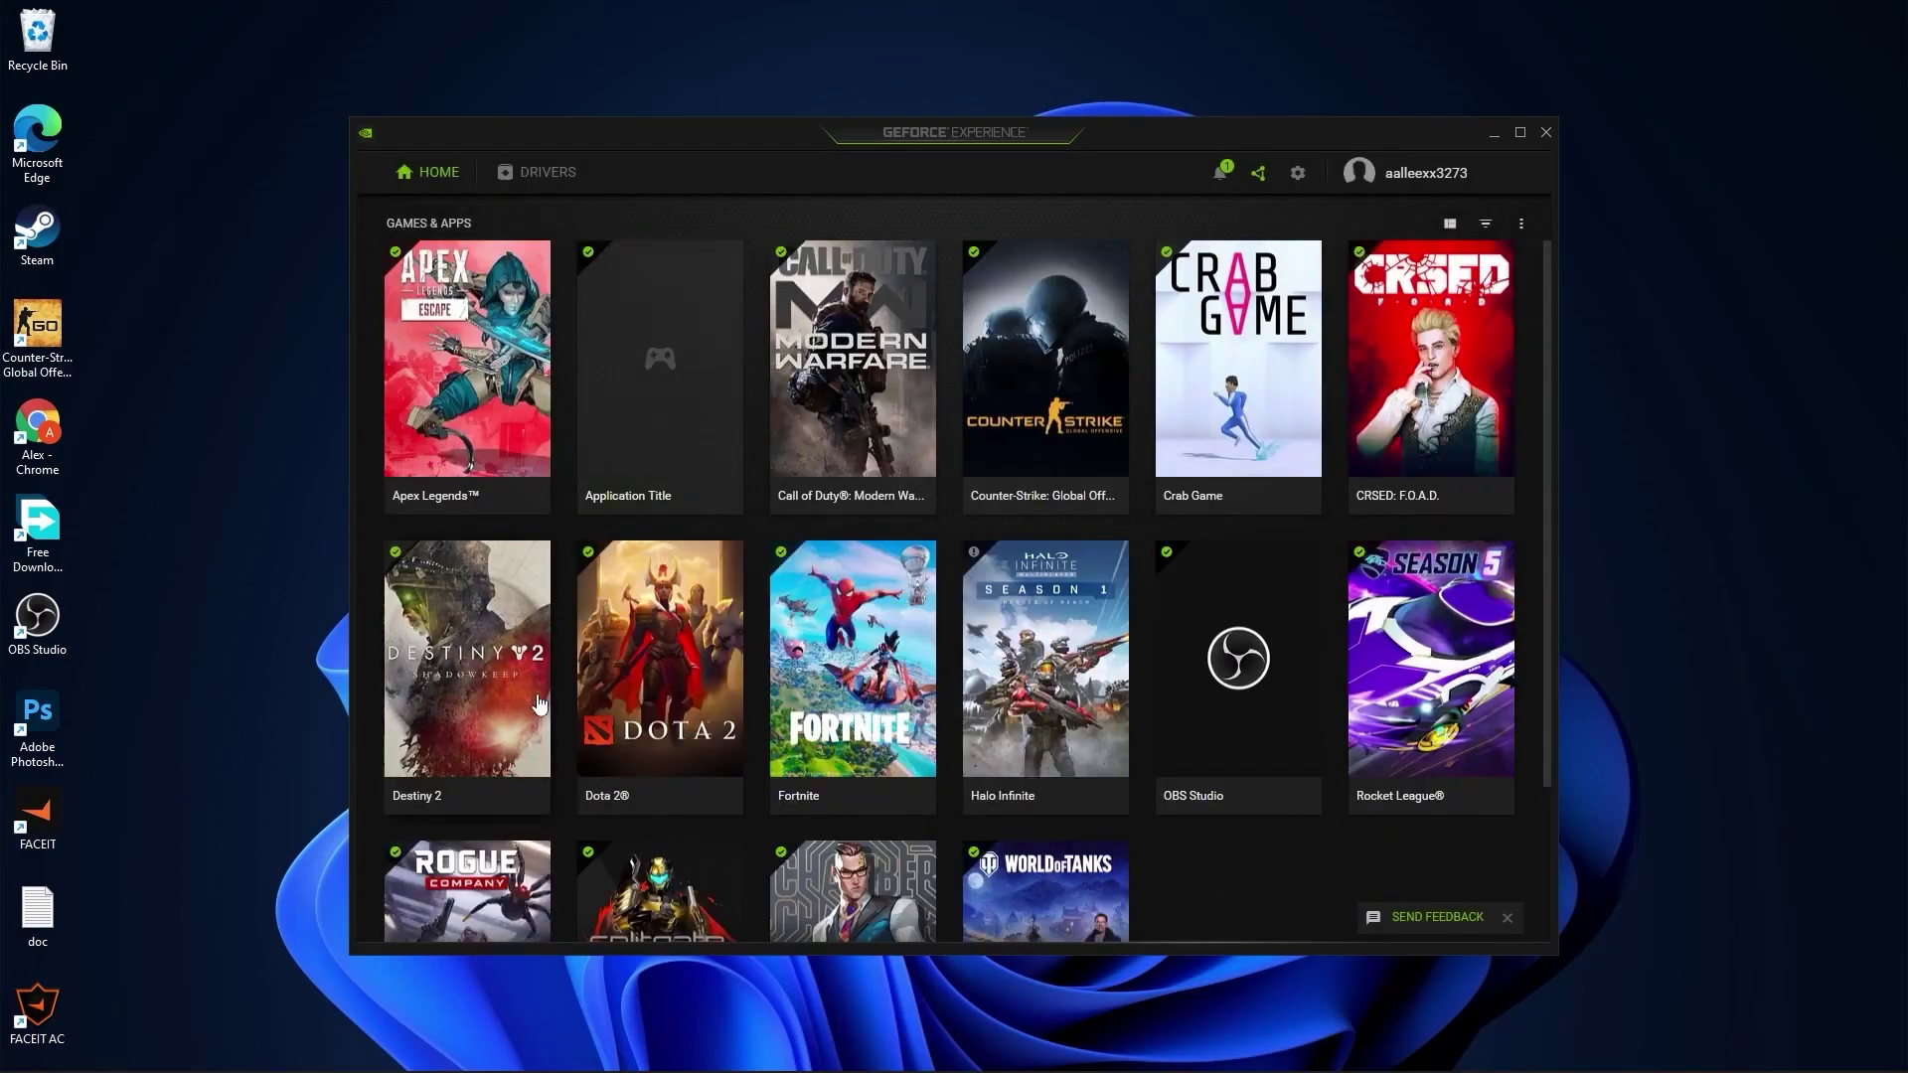
pyautogui.click(1299, 175)
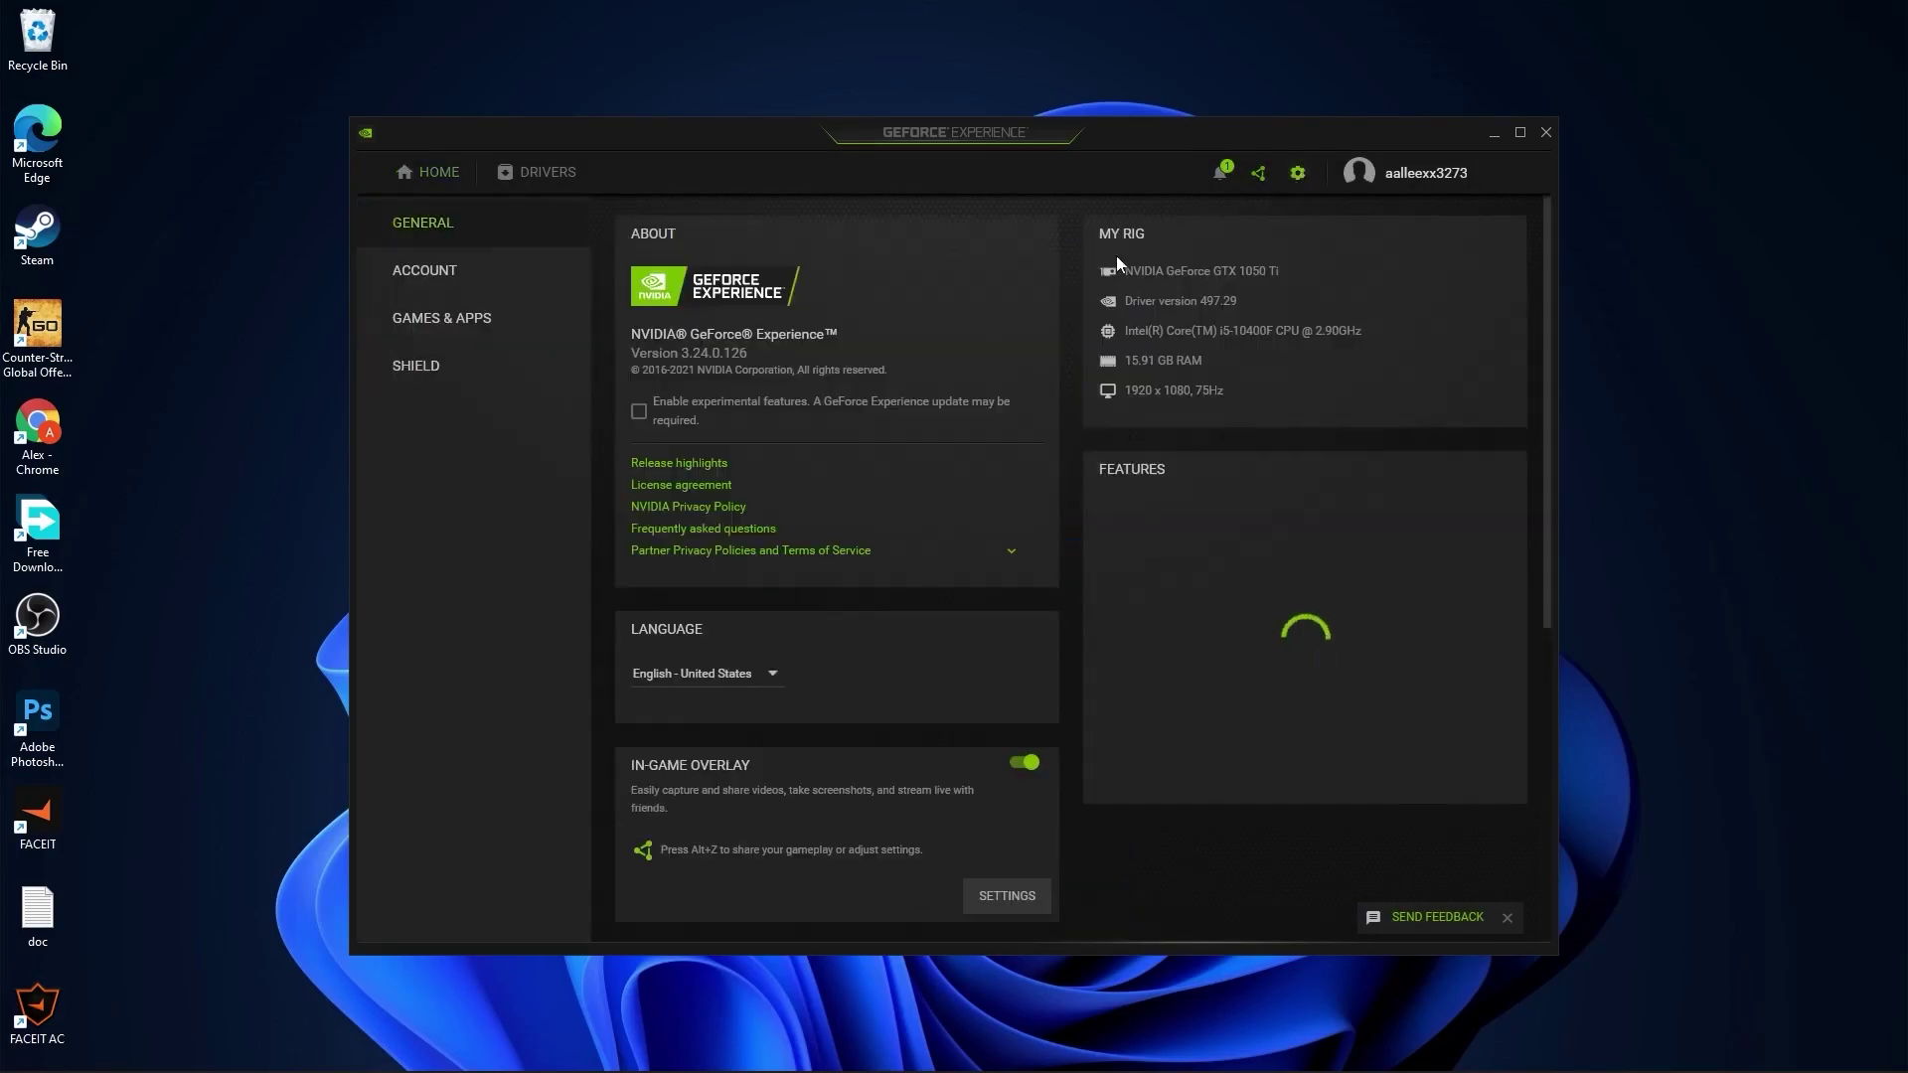
pyautogui.scroll(-2, 839, 502)
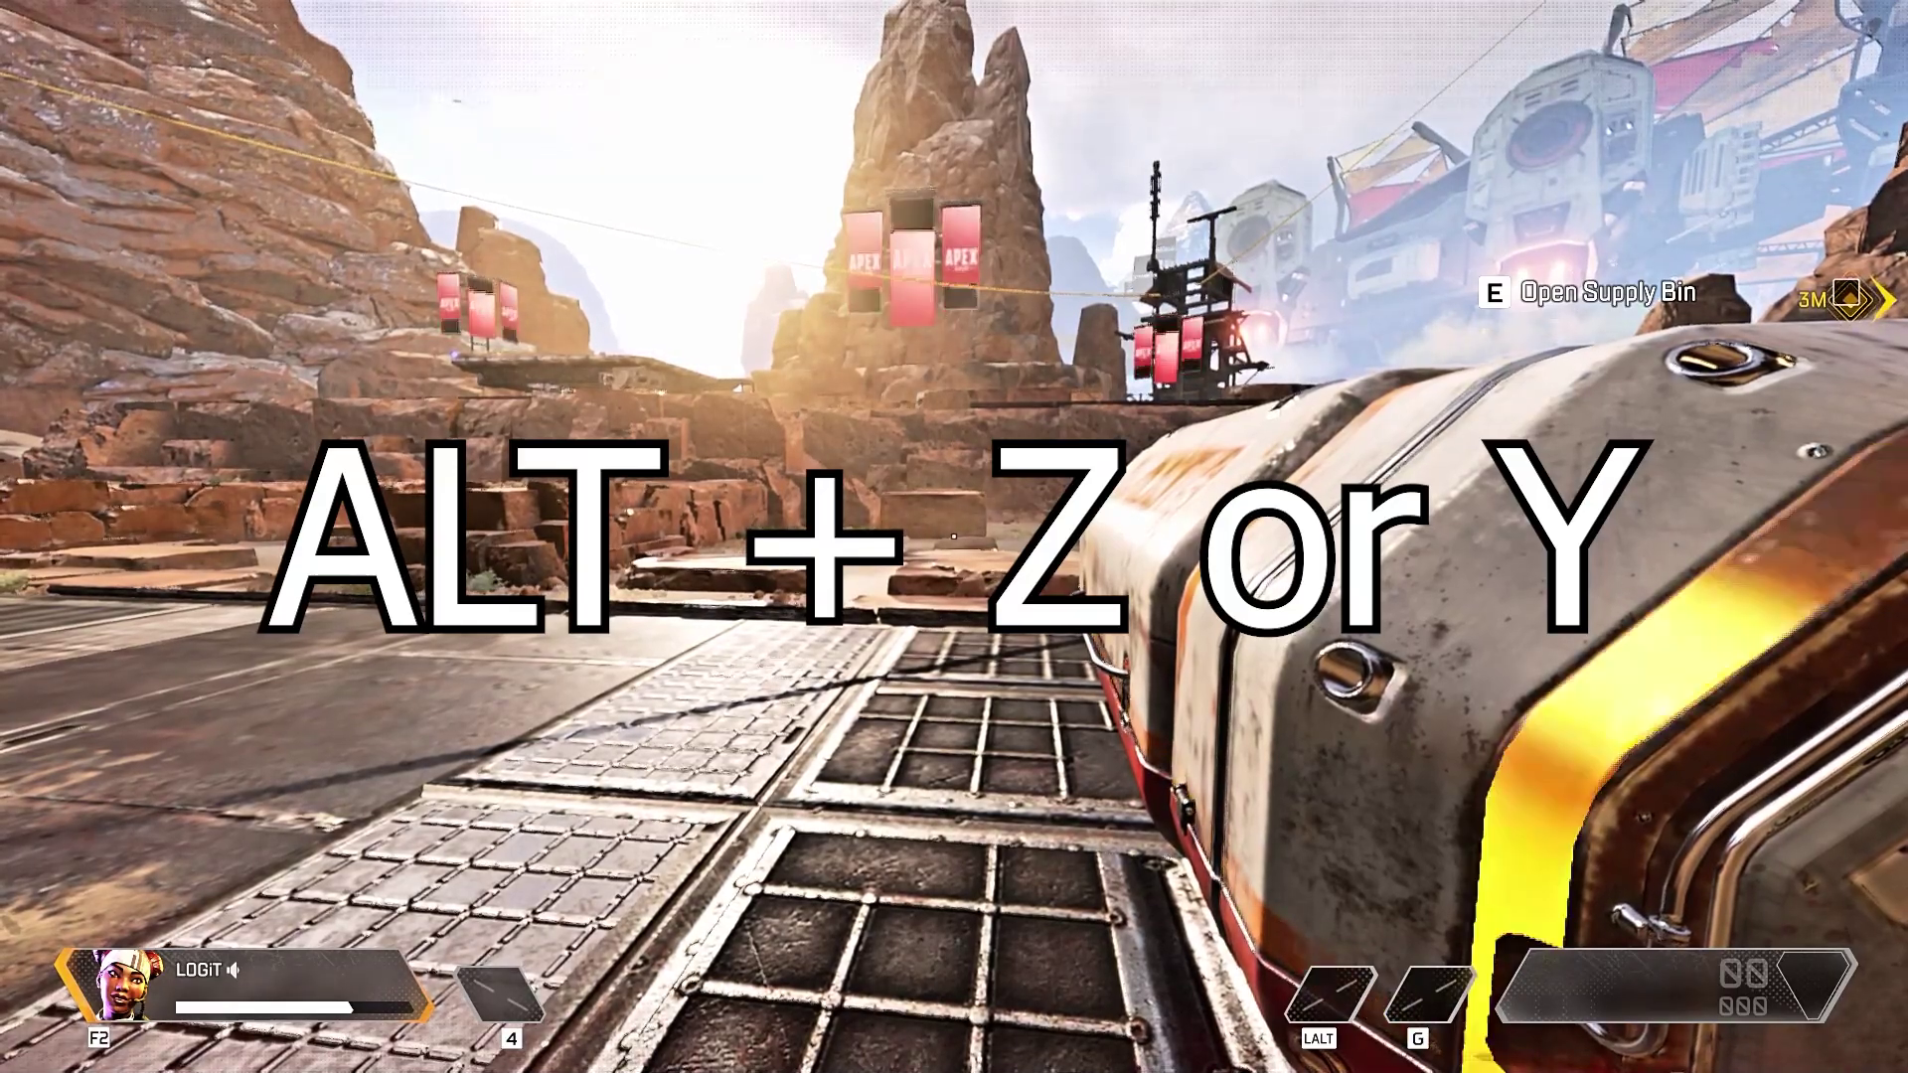
# - In the Alt+Z overlay over Apex Legends, switch the Game filter from Off to Style 1
pyautogui.hotkey('alt', 'z')
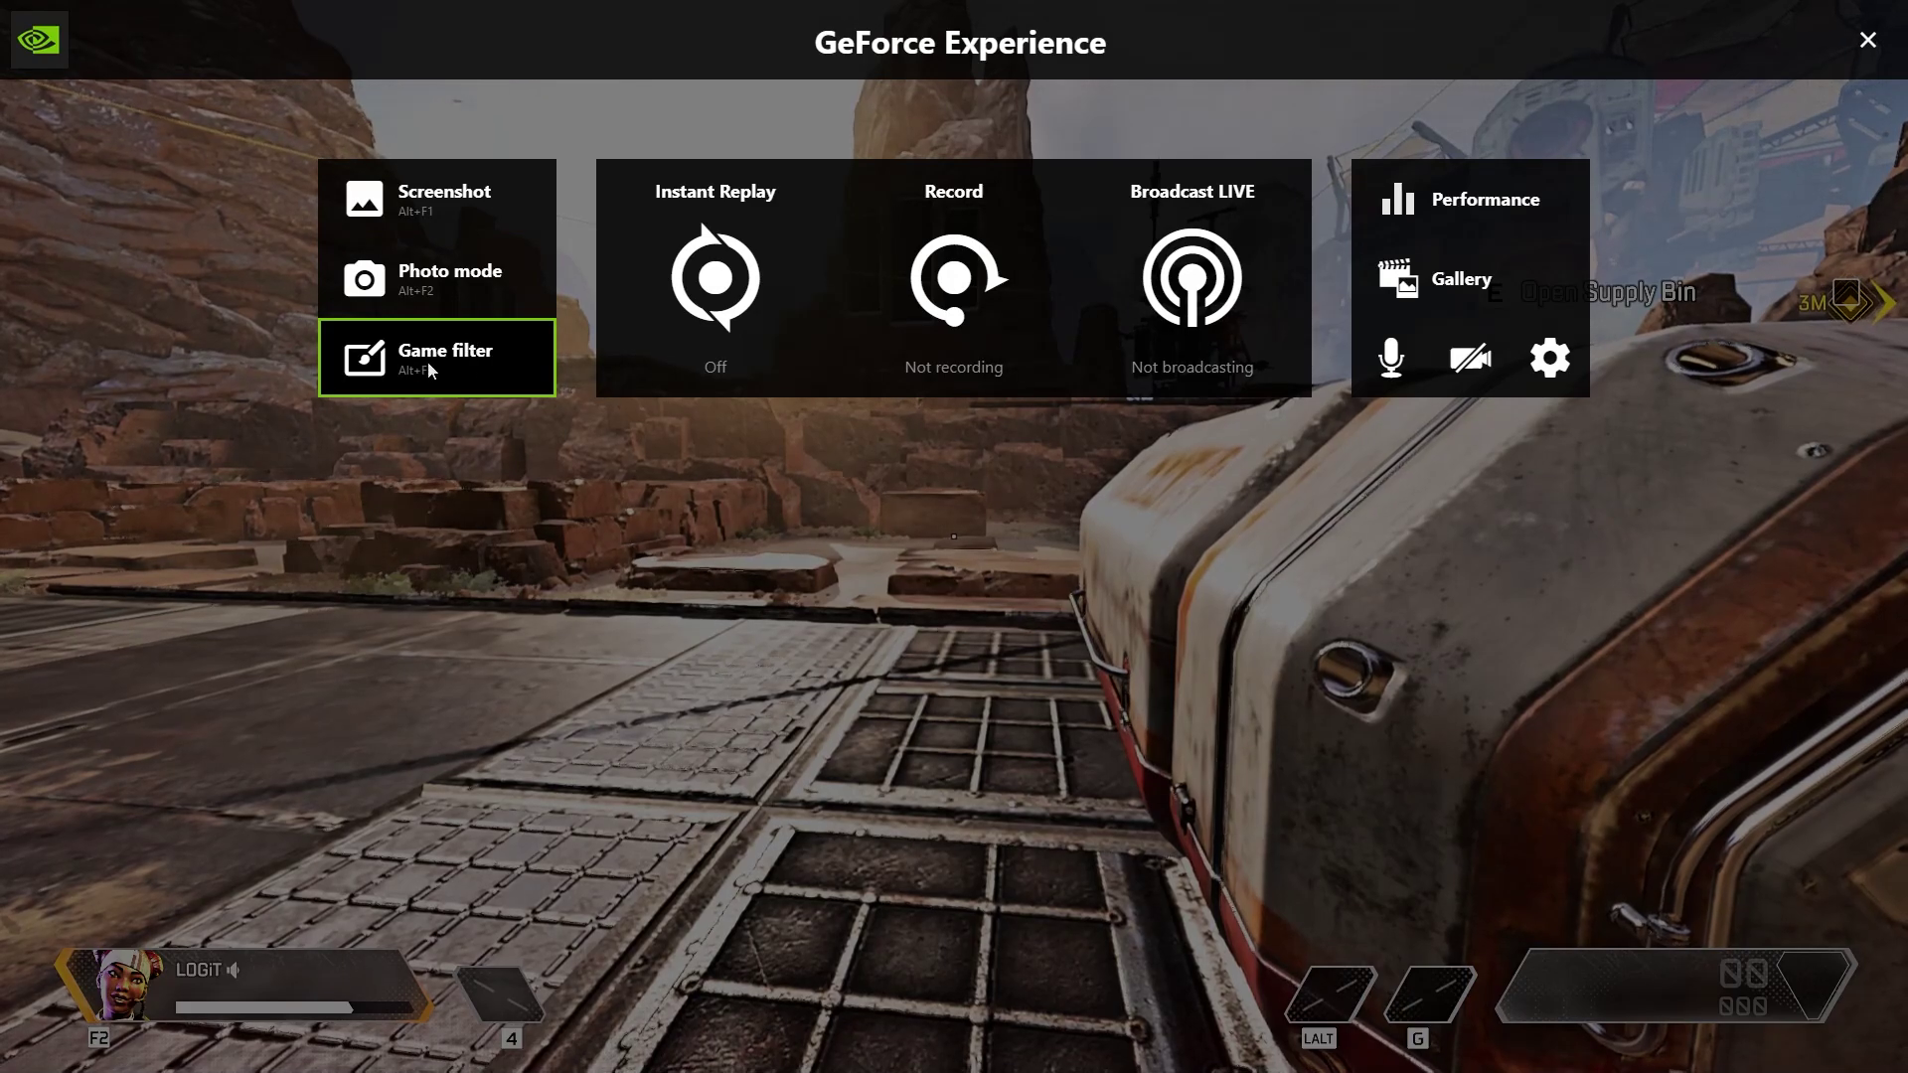
pyautogui.click(434, 359)
pyautogui.click(234, 202)
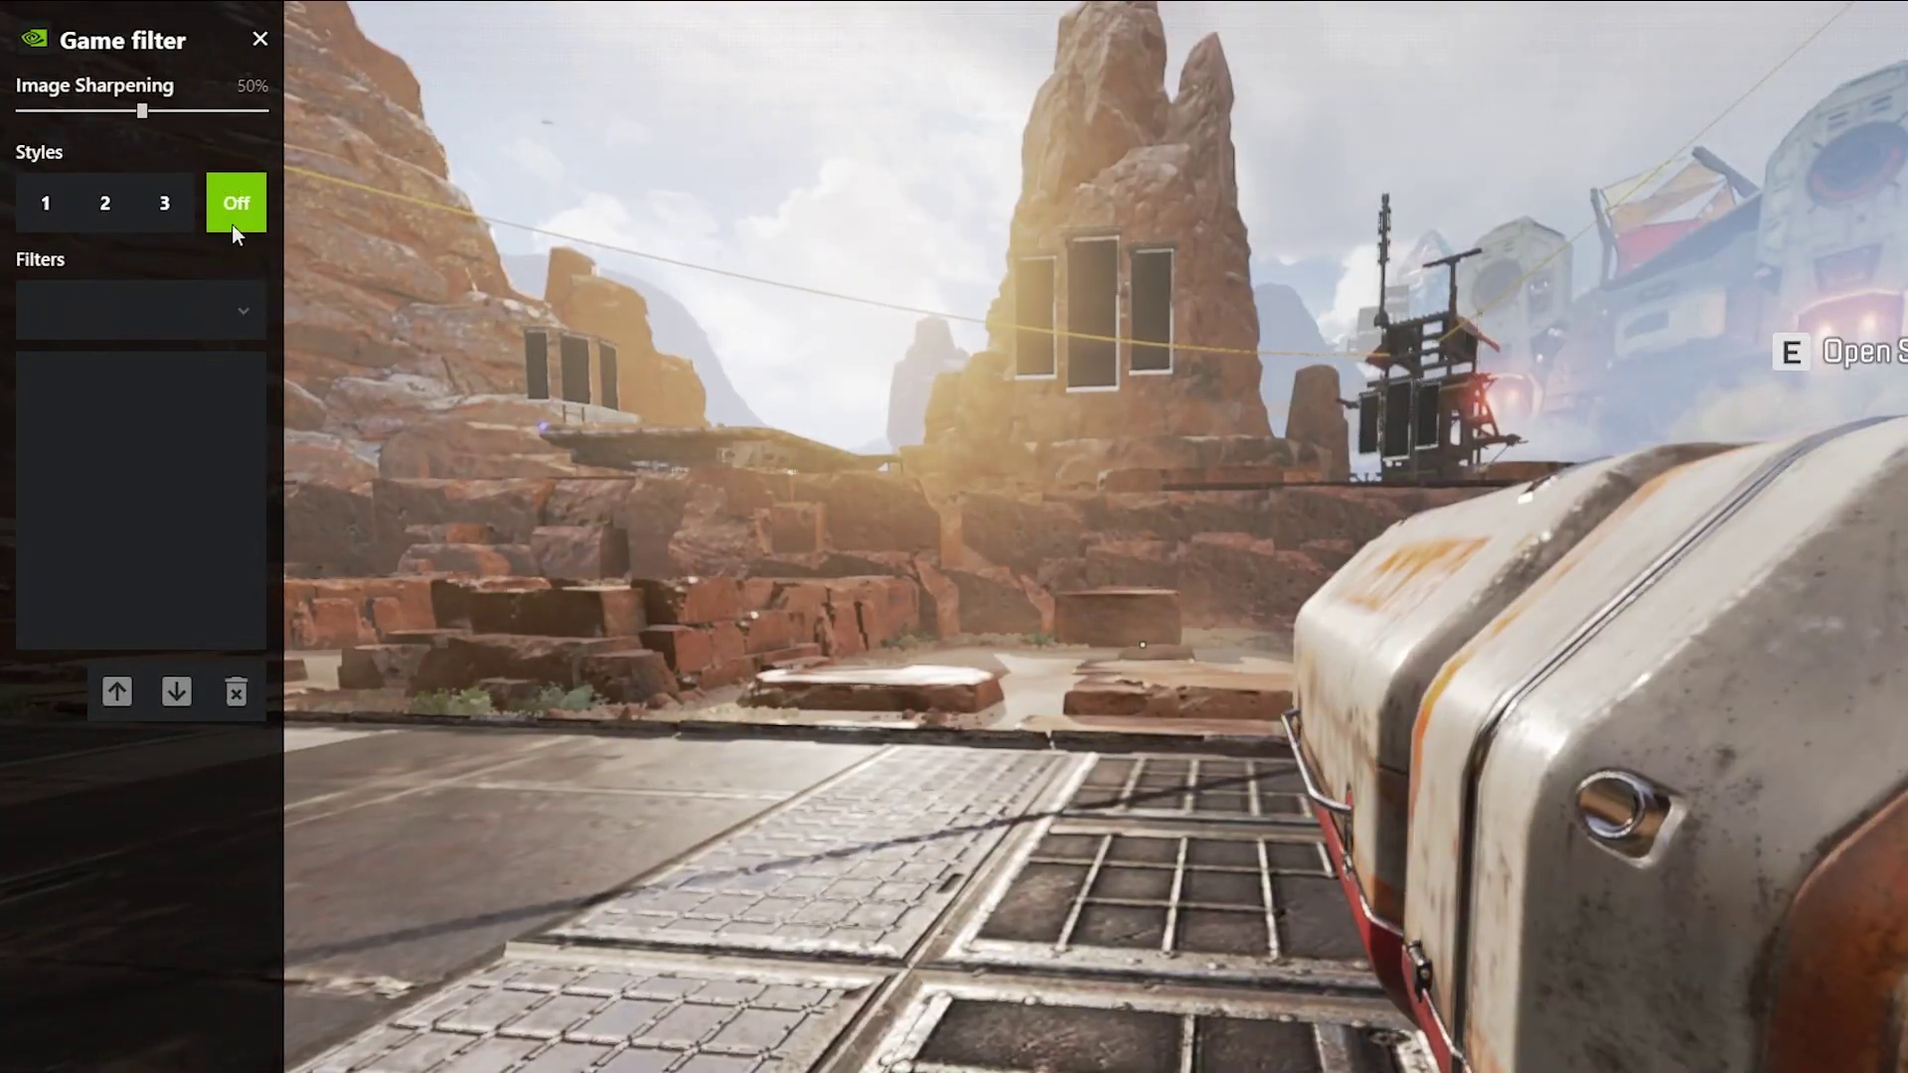
pyautogui.click(45, 209)
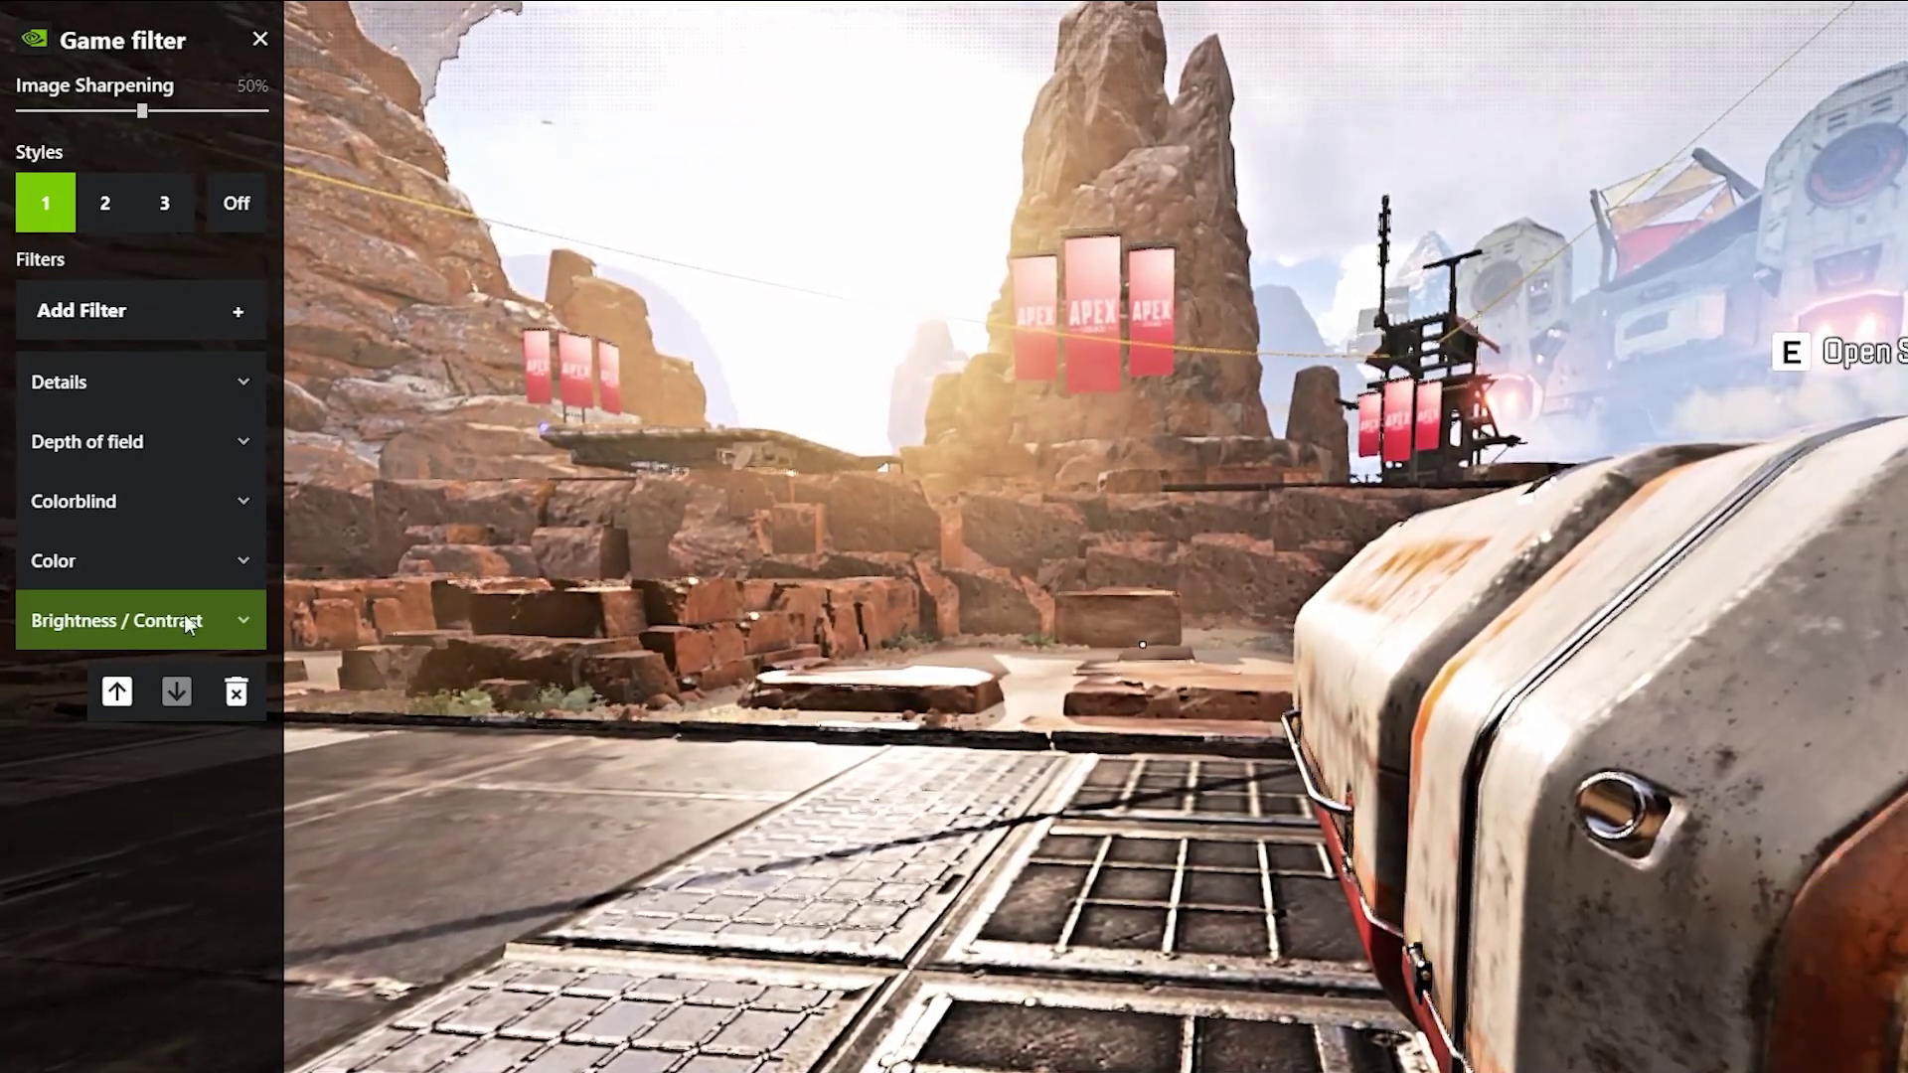
# - Check Brightness / Contrast values: Exposure 21%, Contrast -28%, Highlights 31%, Shadows 29%, Gamma -18%
pyautogui.click(222, 614)
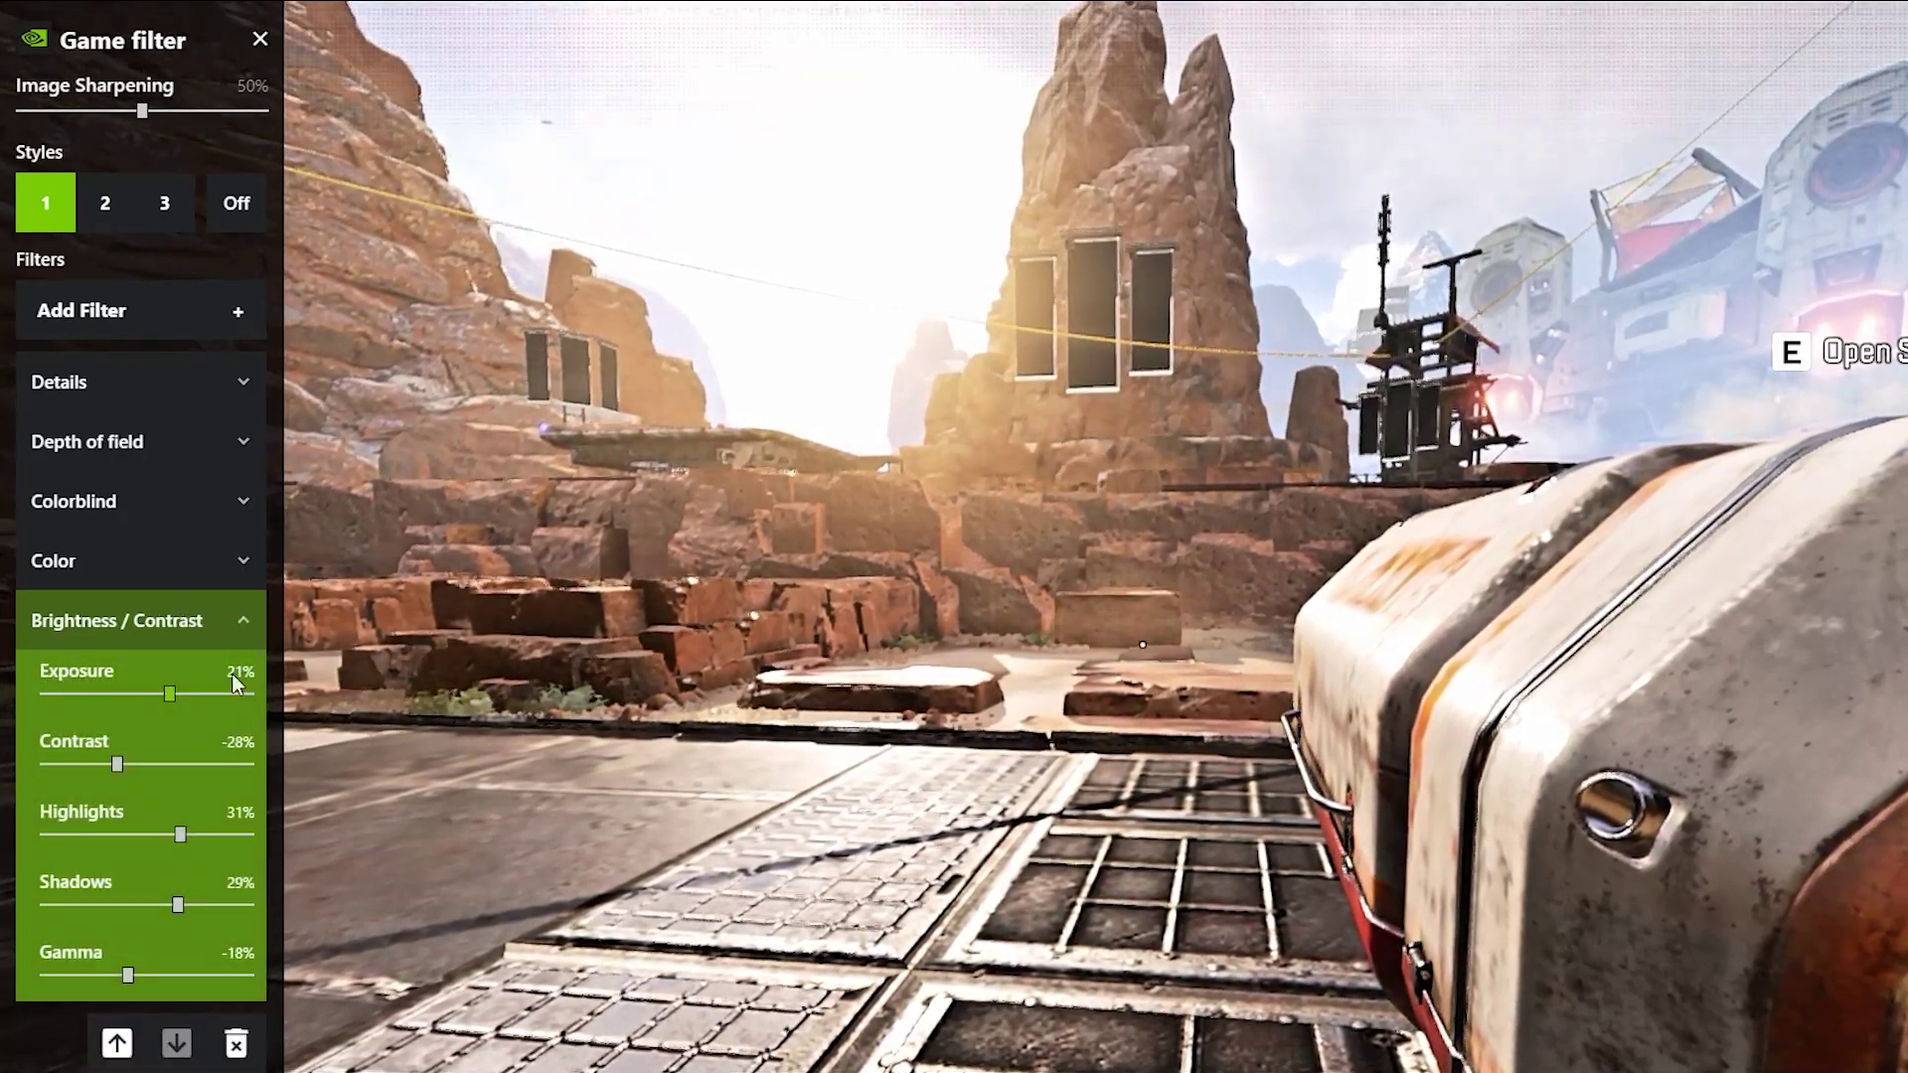
pyautogui.click(117, 763)
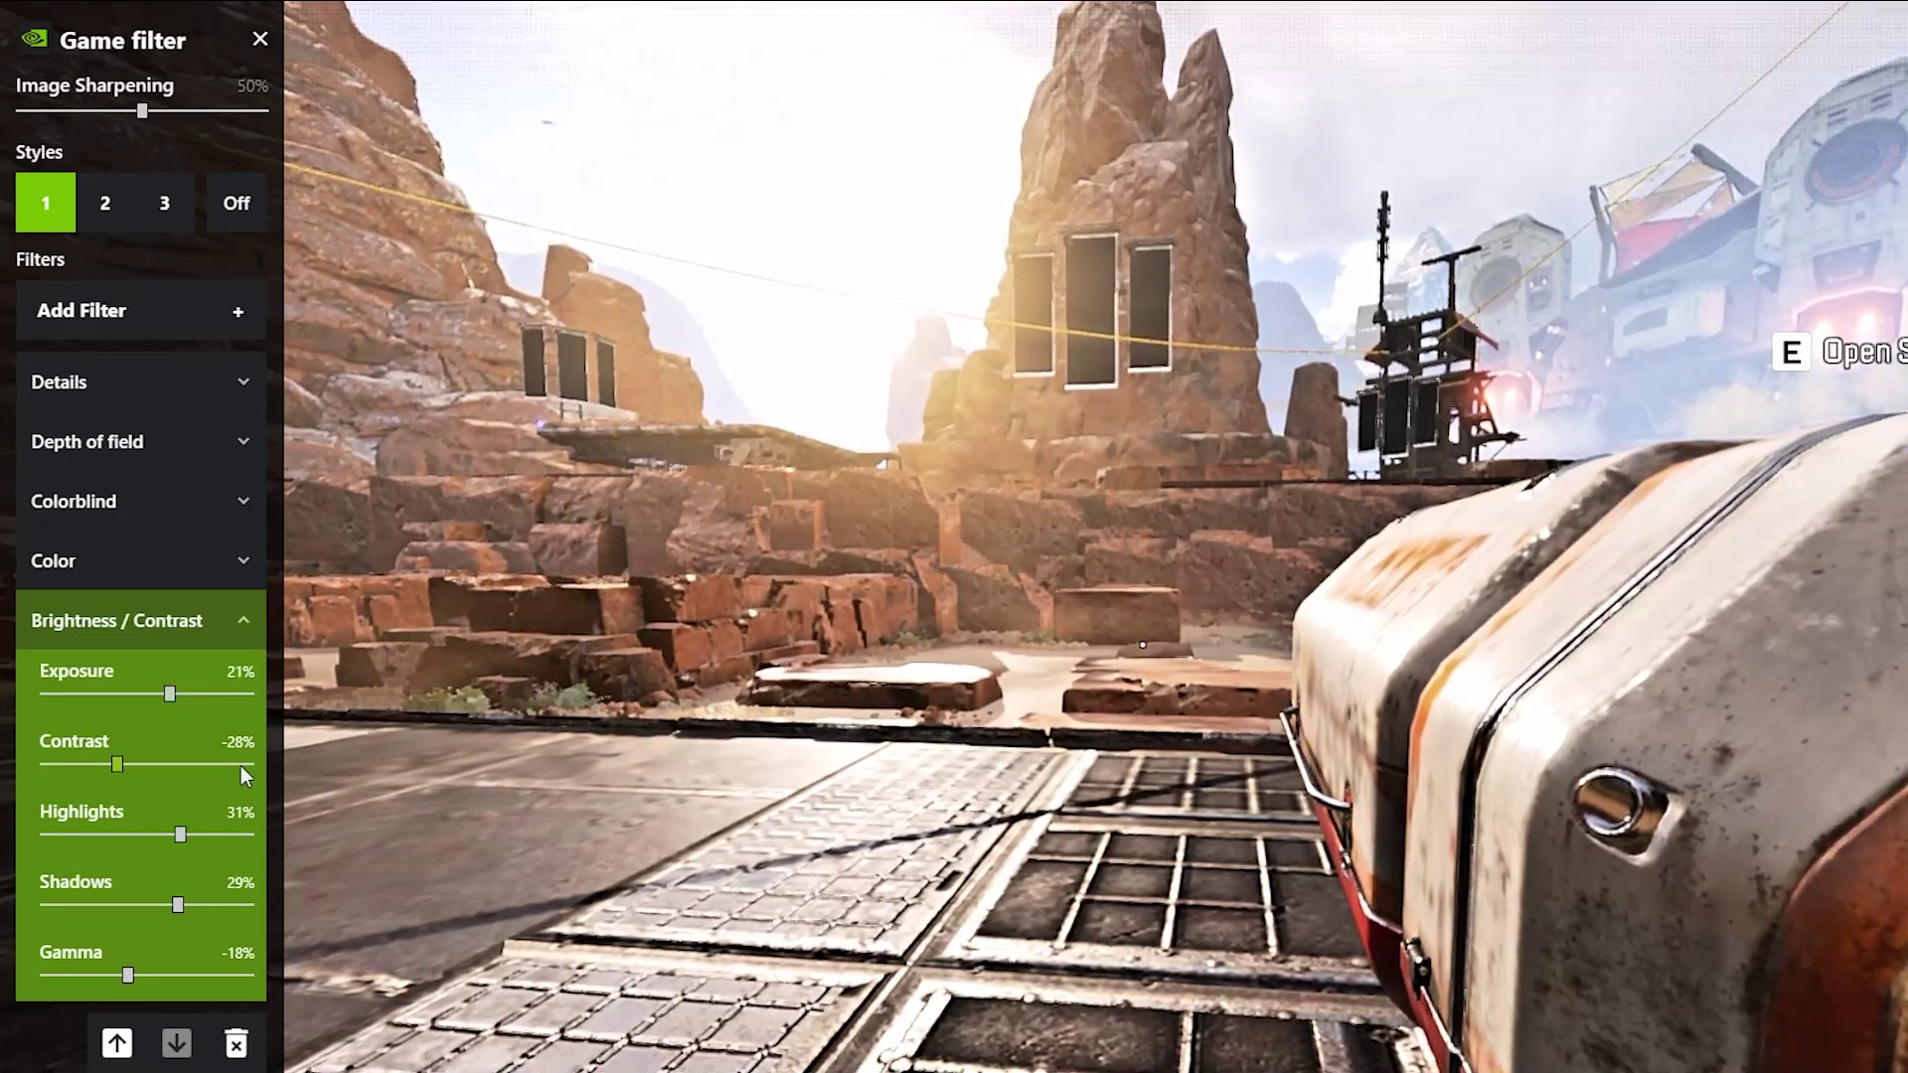
pyautogui.click(129, 815)
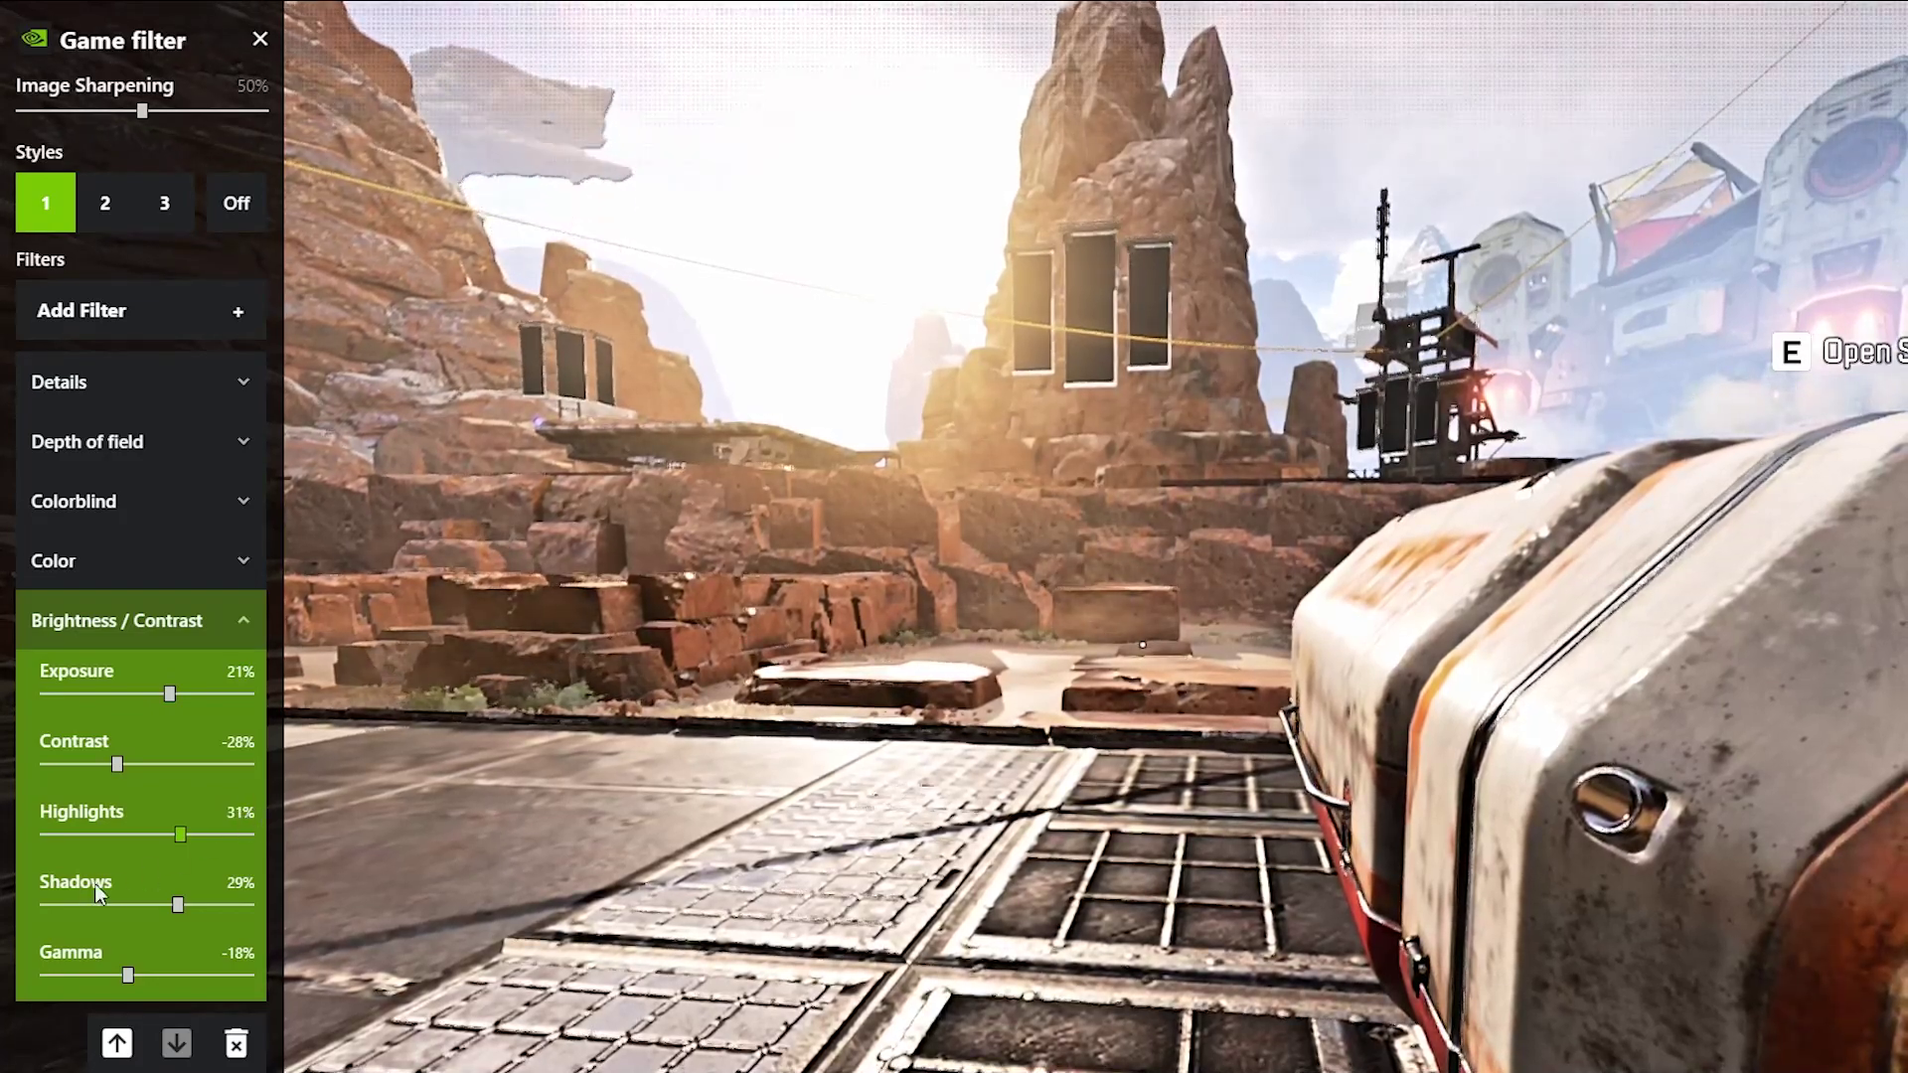
pyautogui.click(105, 880)
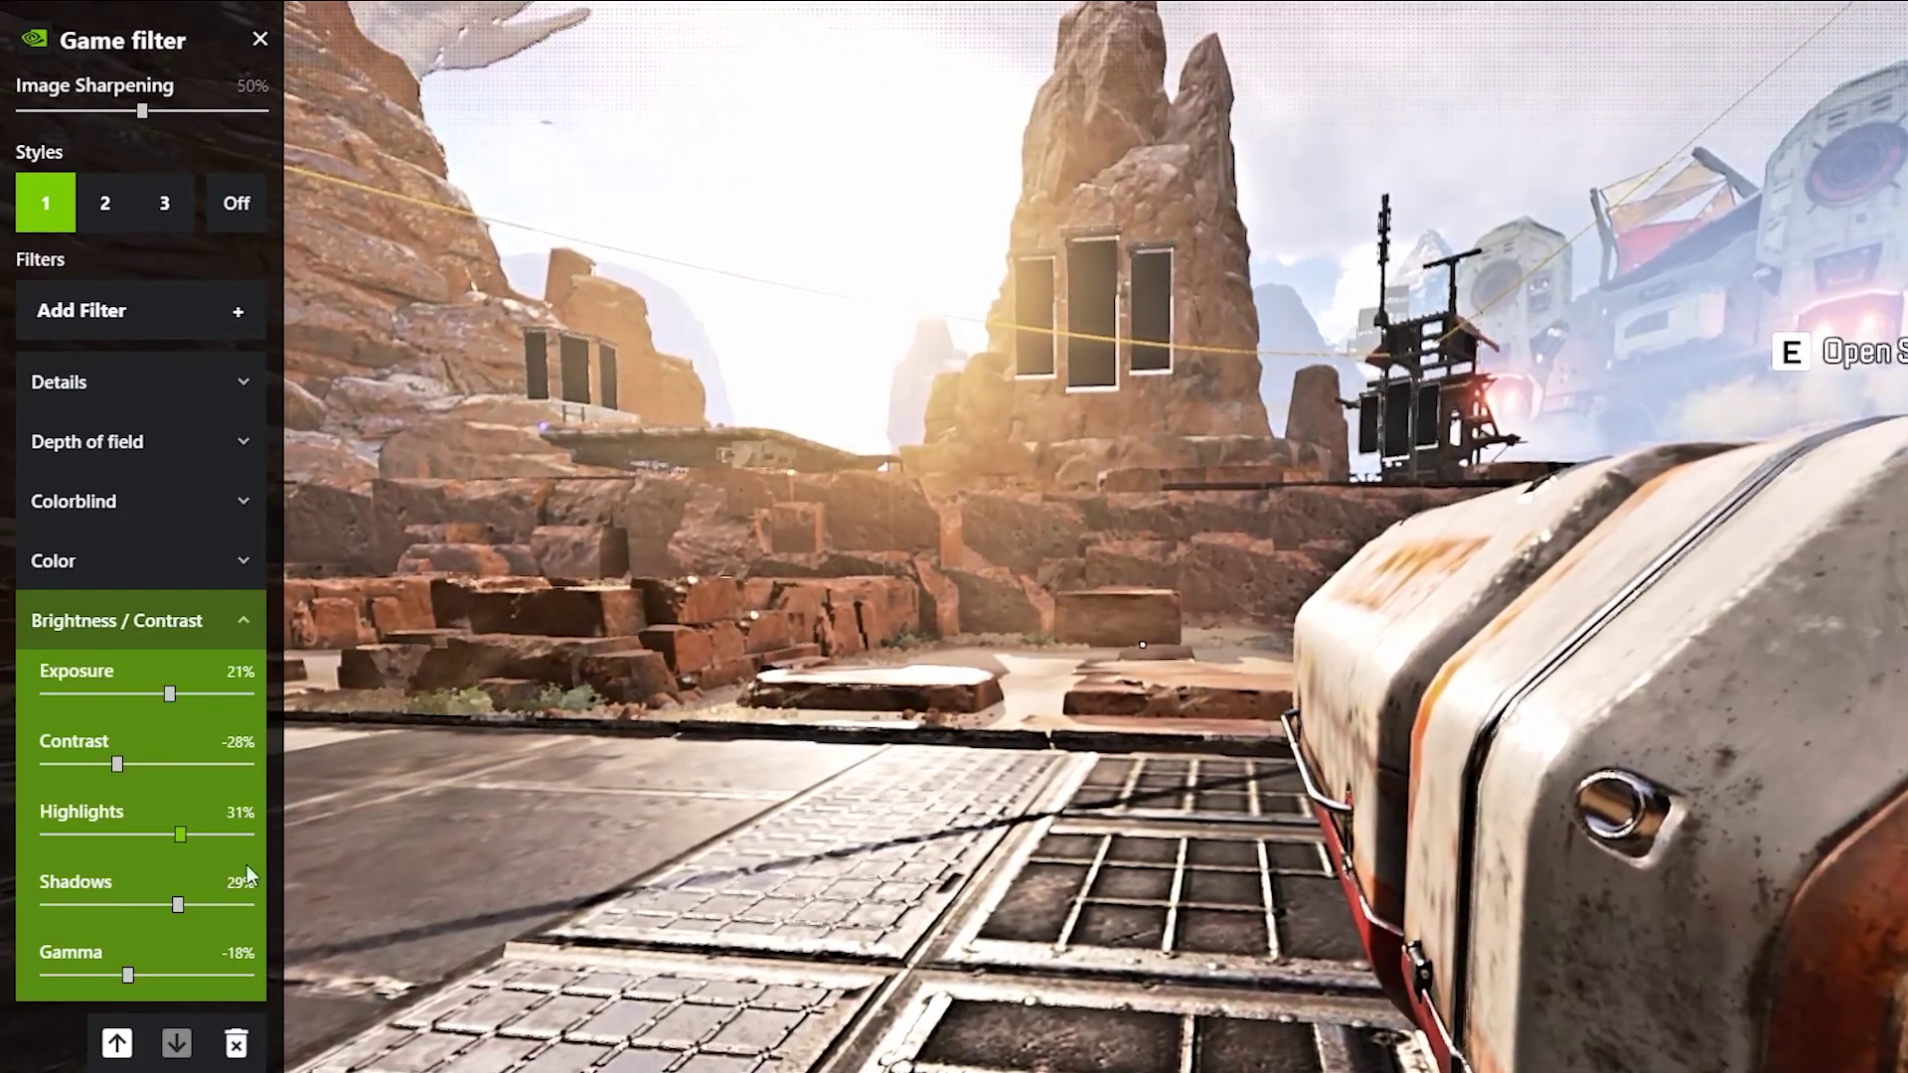
pyautogui.click(68, 954)
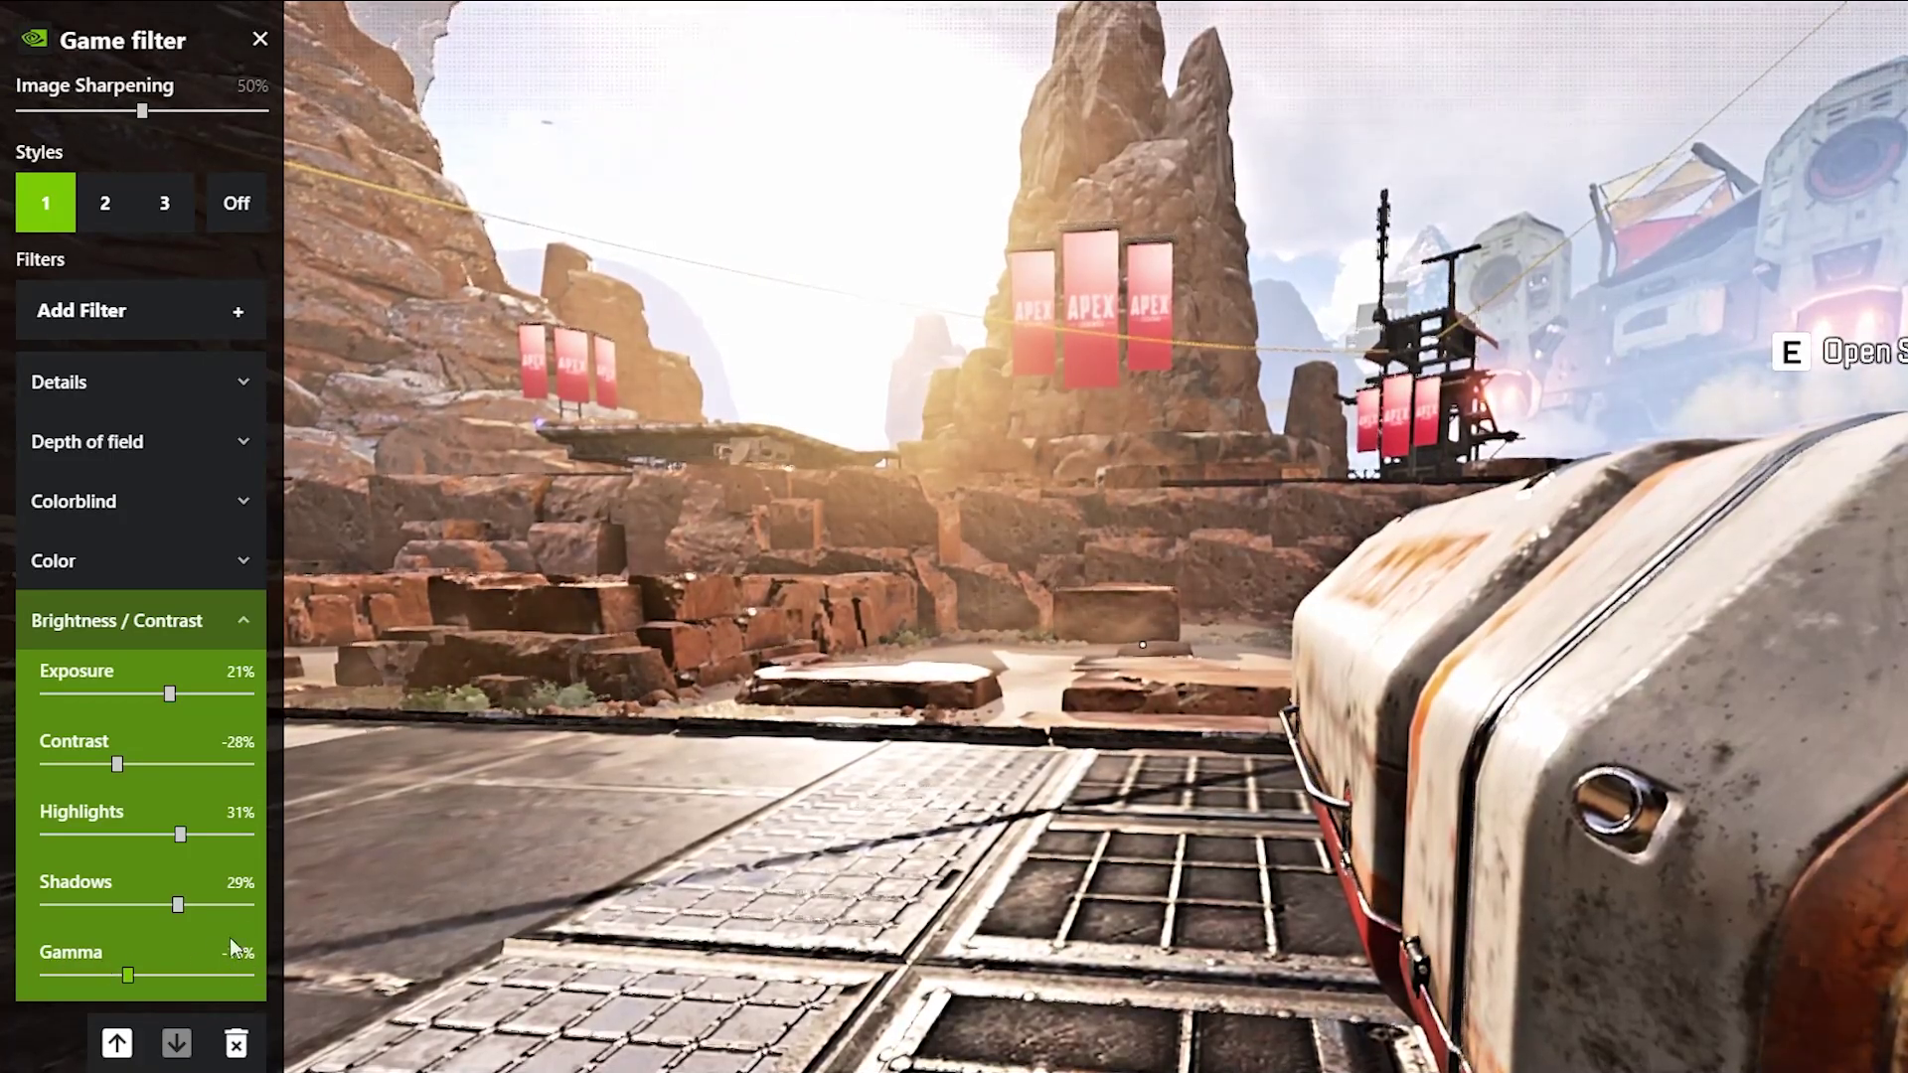
pyautogui.click(231, 622)
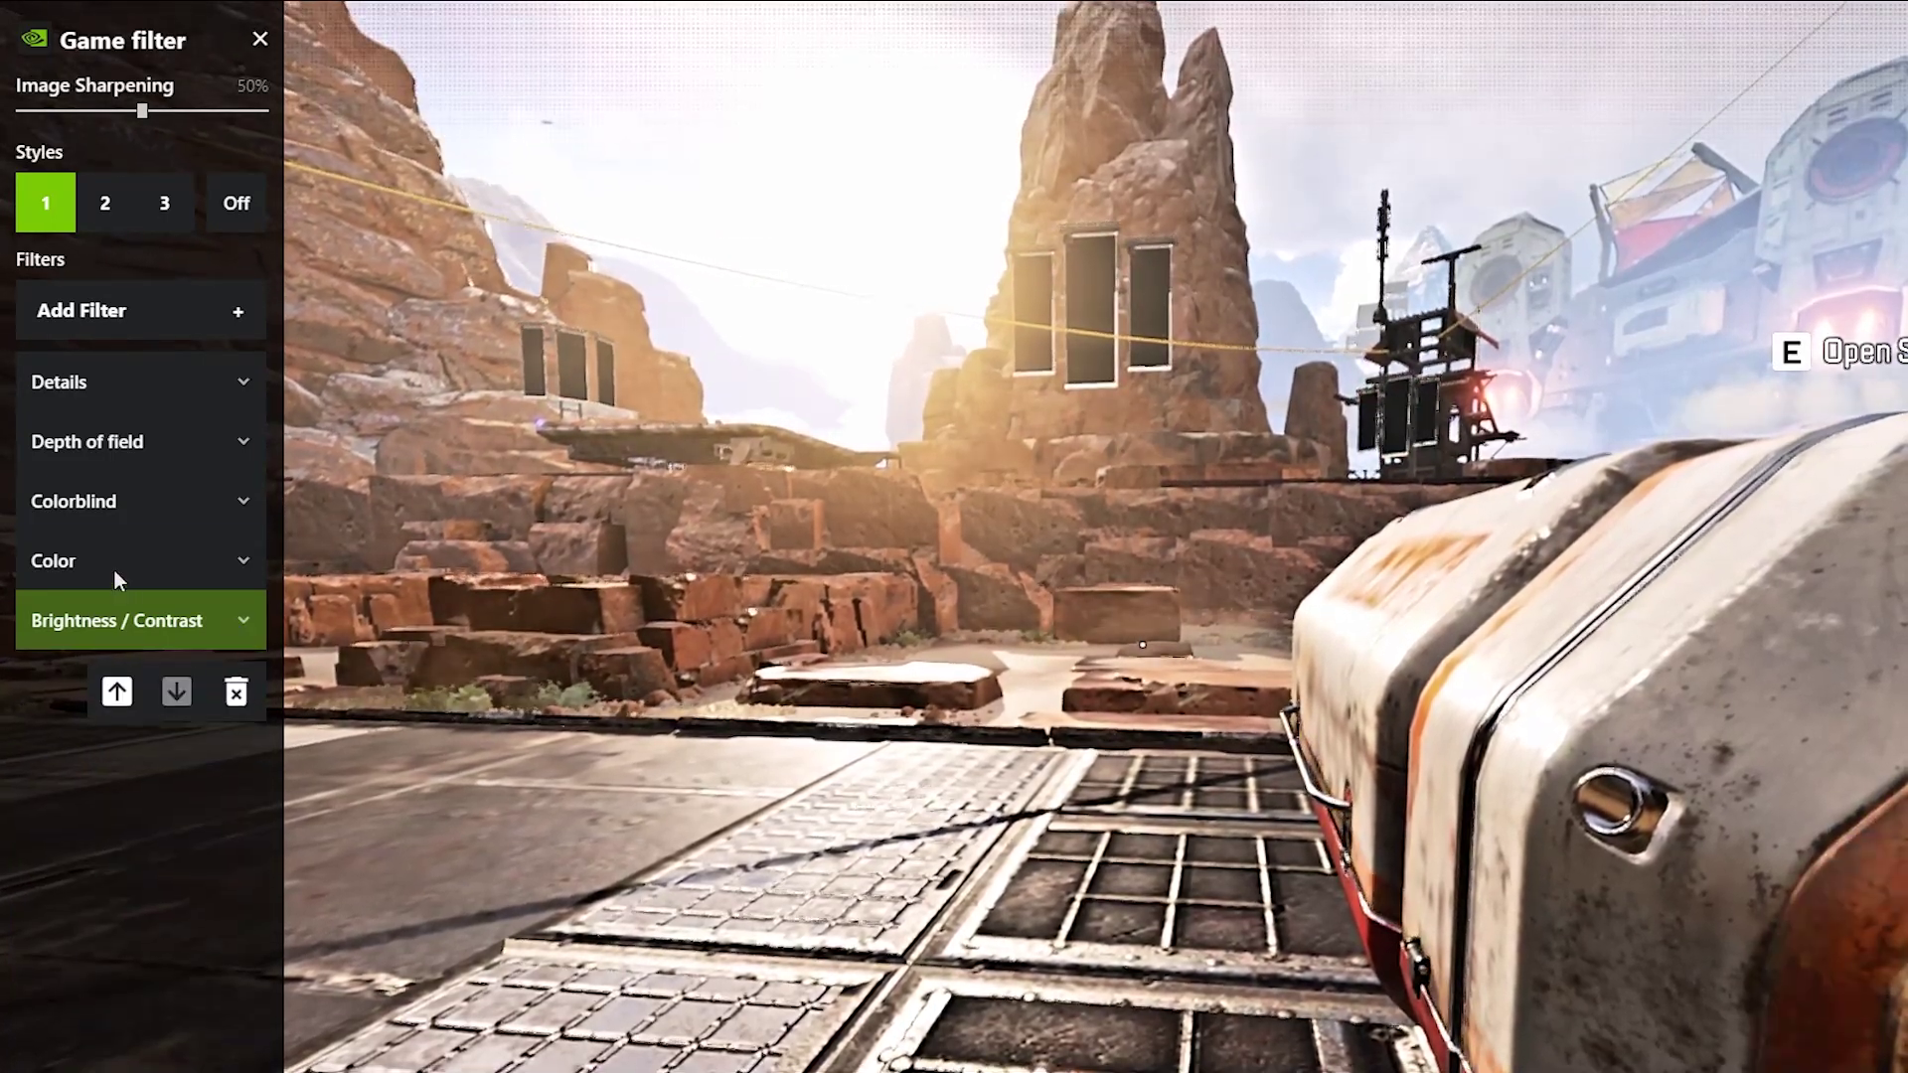
pyautogui.click(27, 551)
pyautogui.click(228, 558)
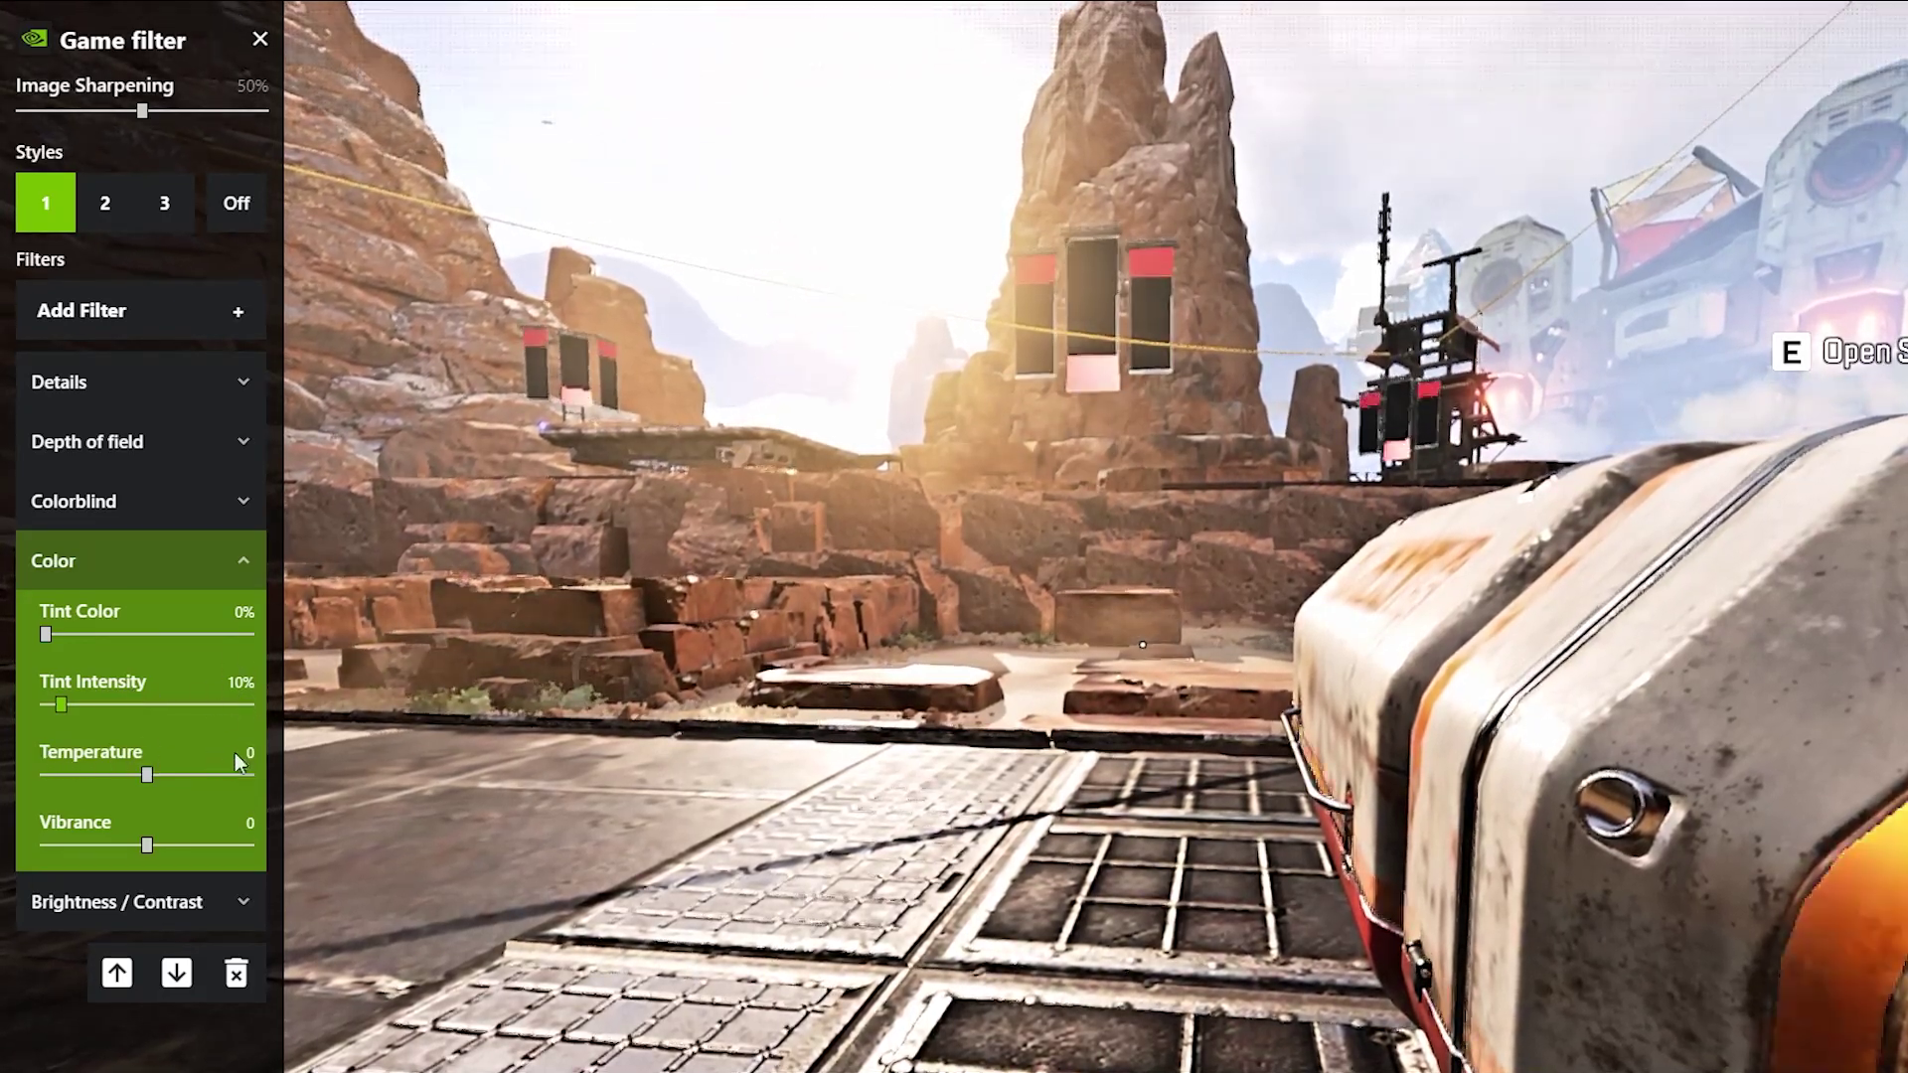
pyautogui.click(148, 775)
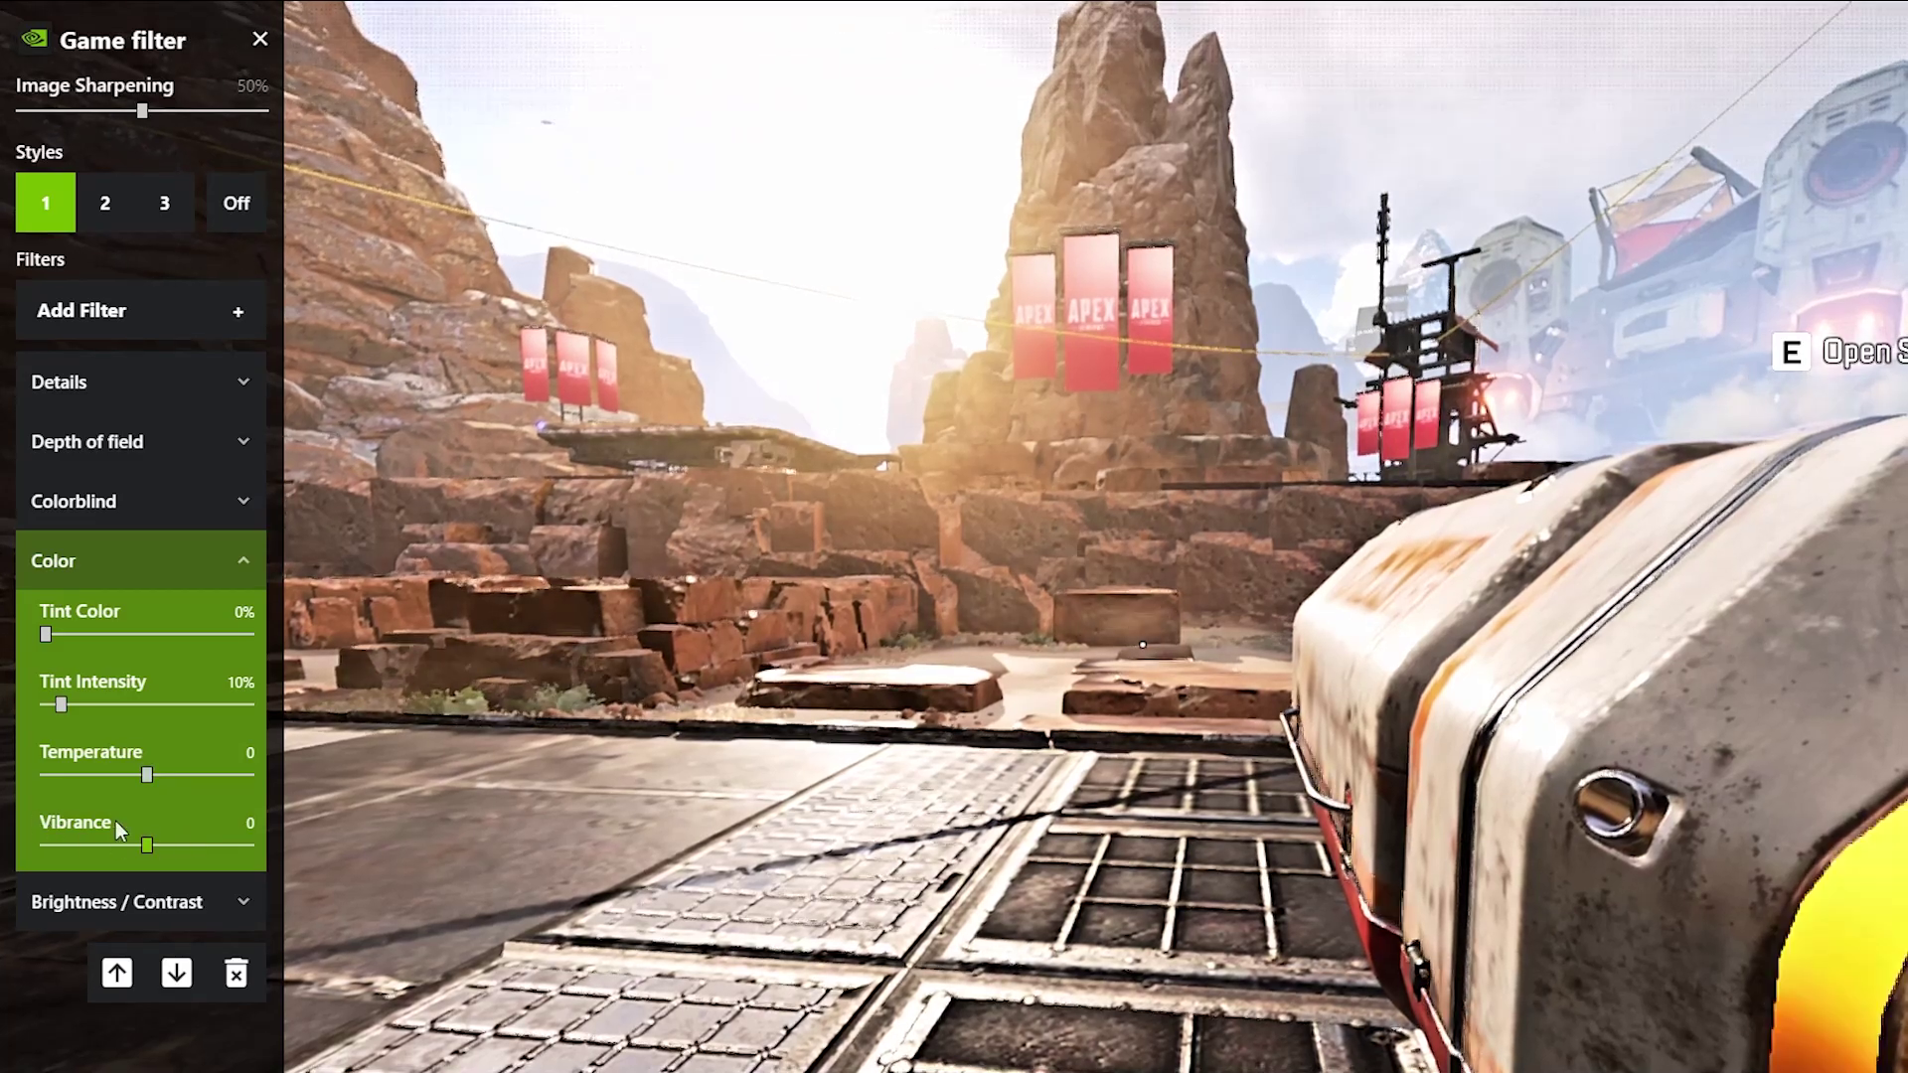
pyautogui.click(148, 844)
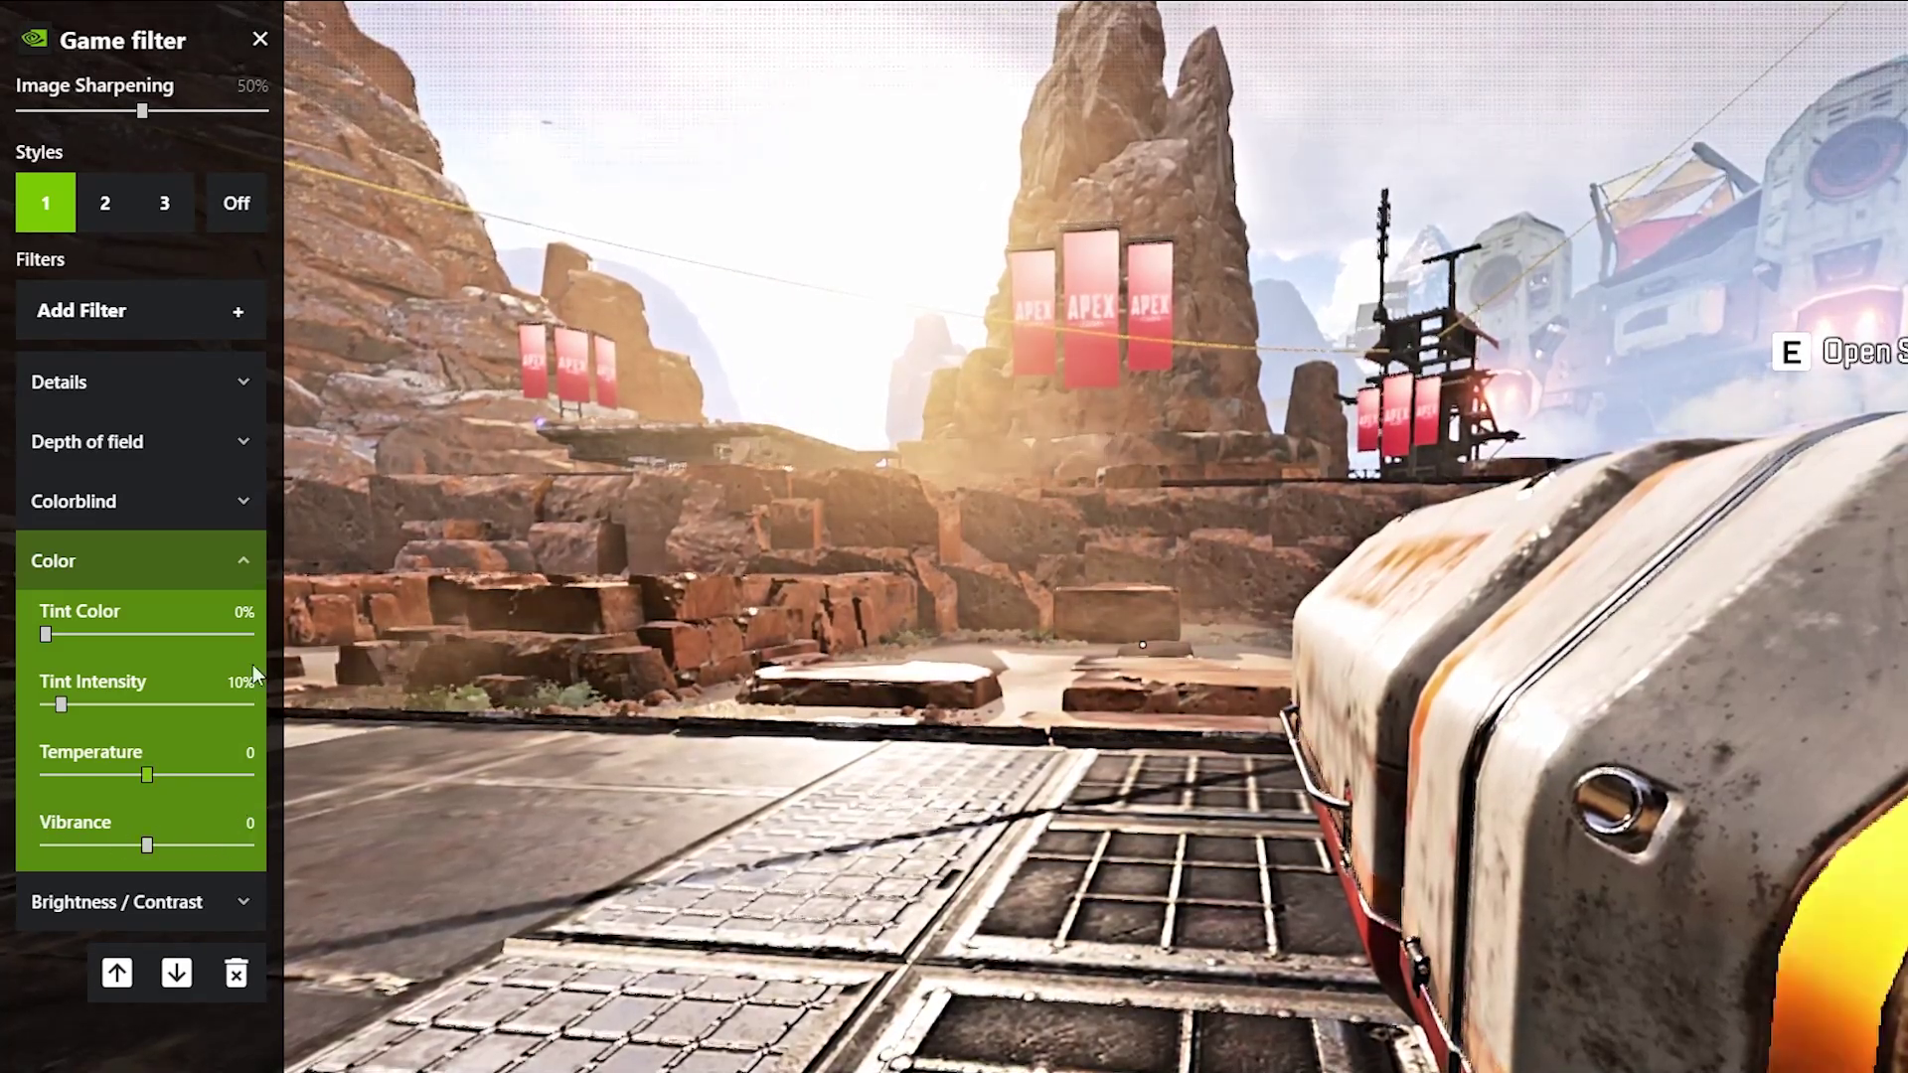
pyautogui.click(242, 574)
pyautogui.click(54, 487)
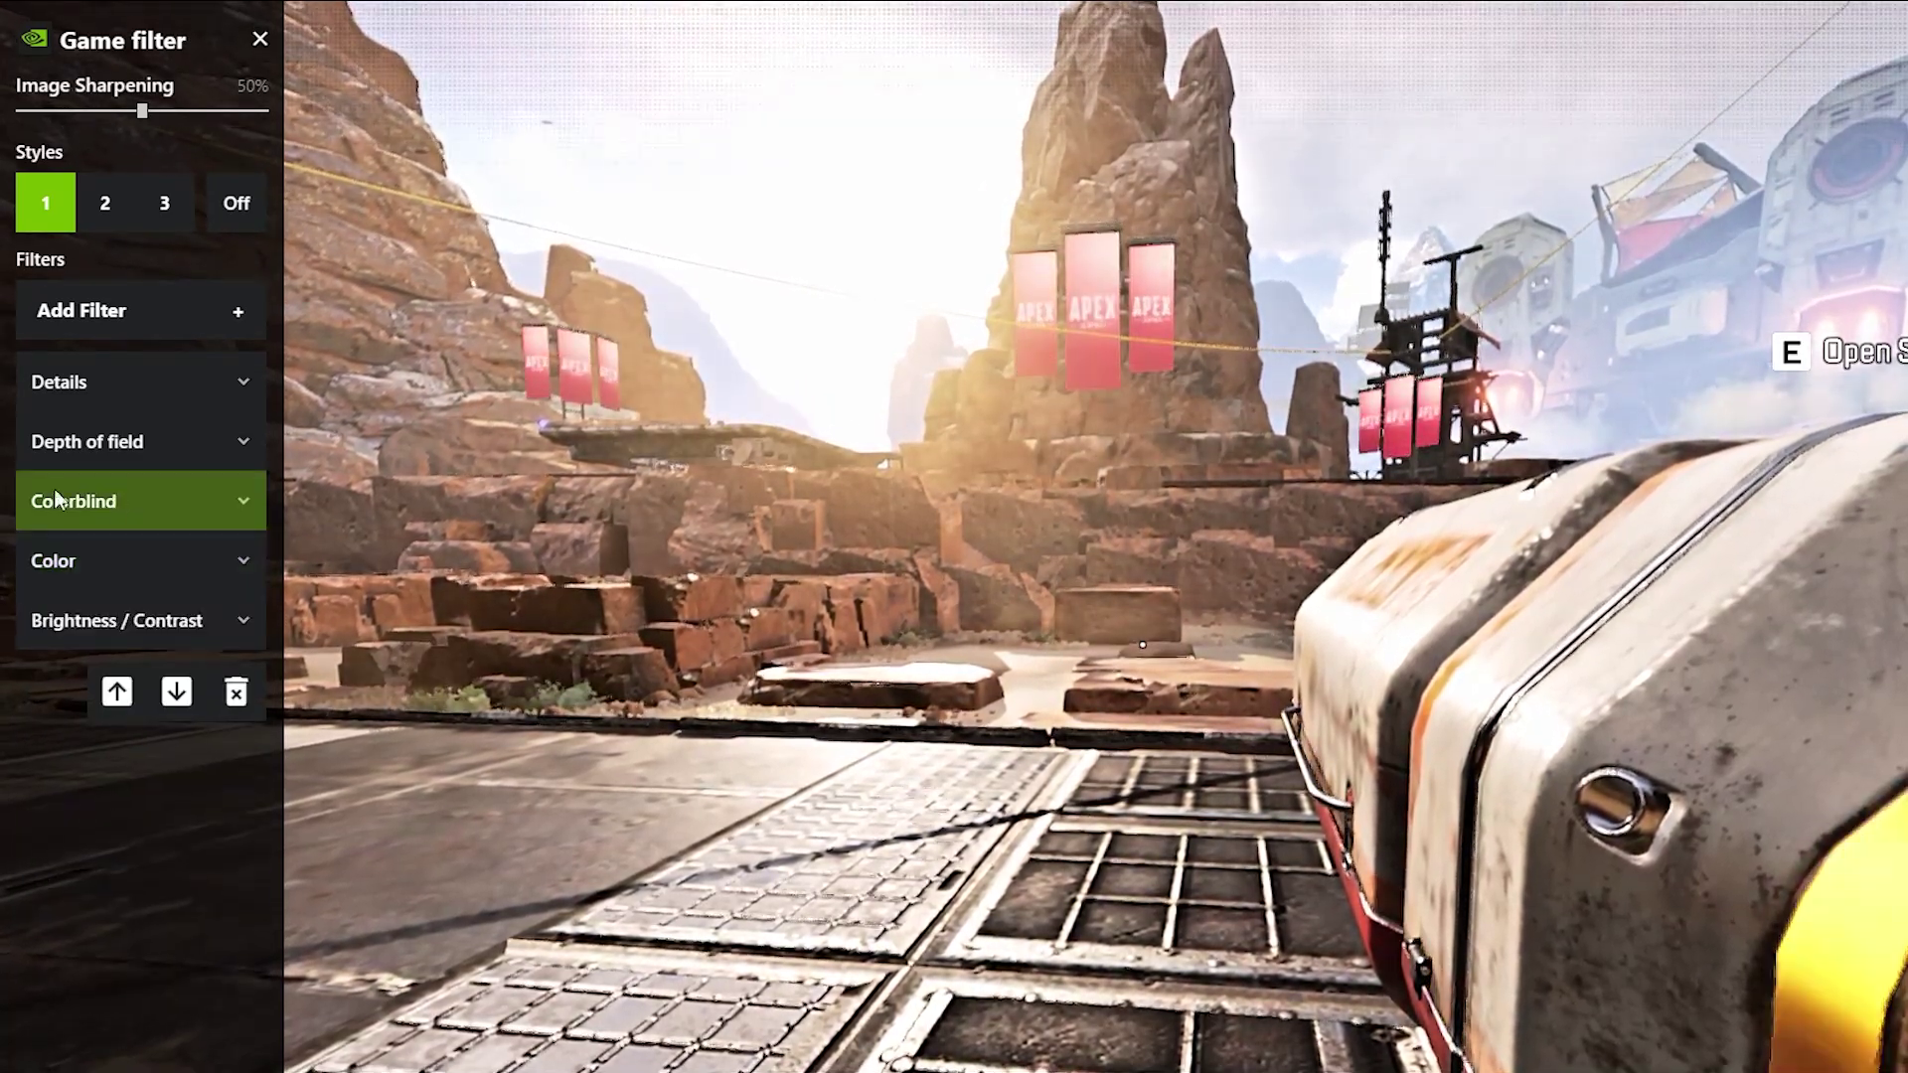
pyautogui.click(199, 497)
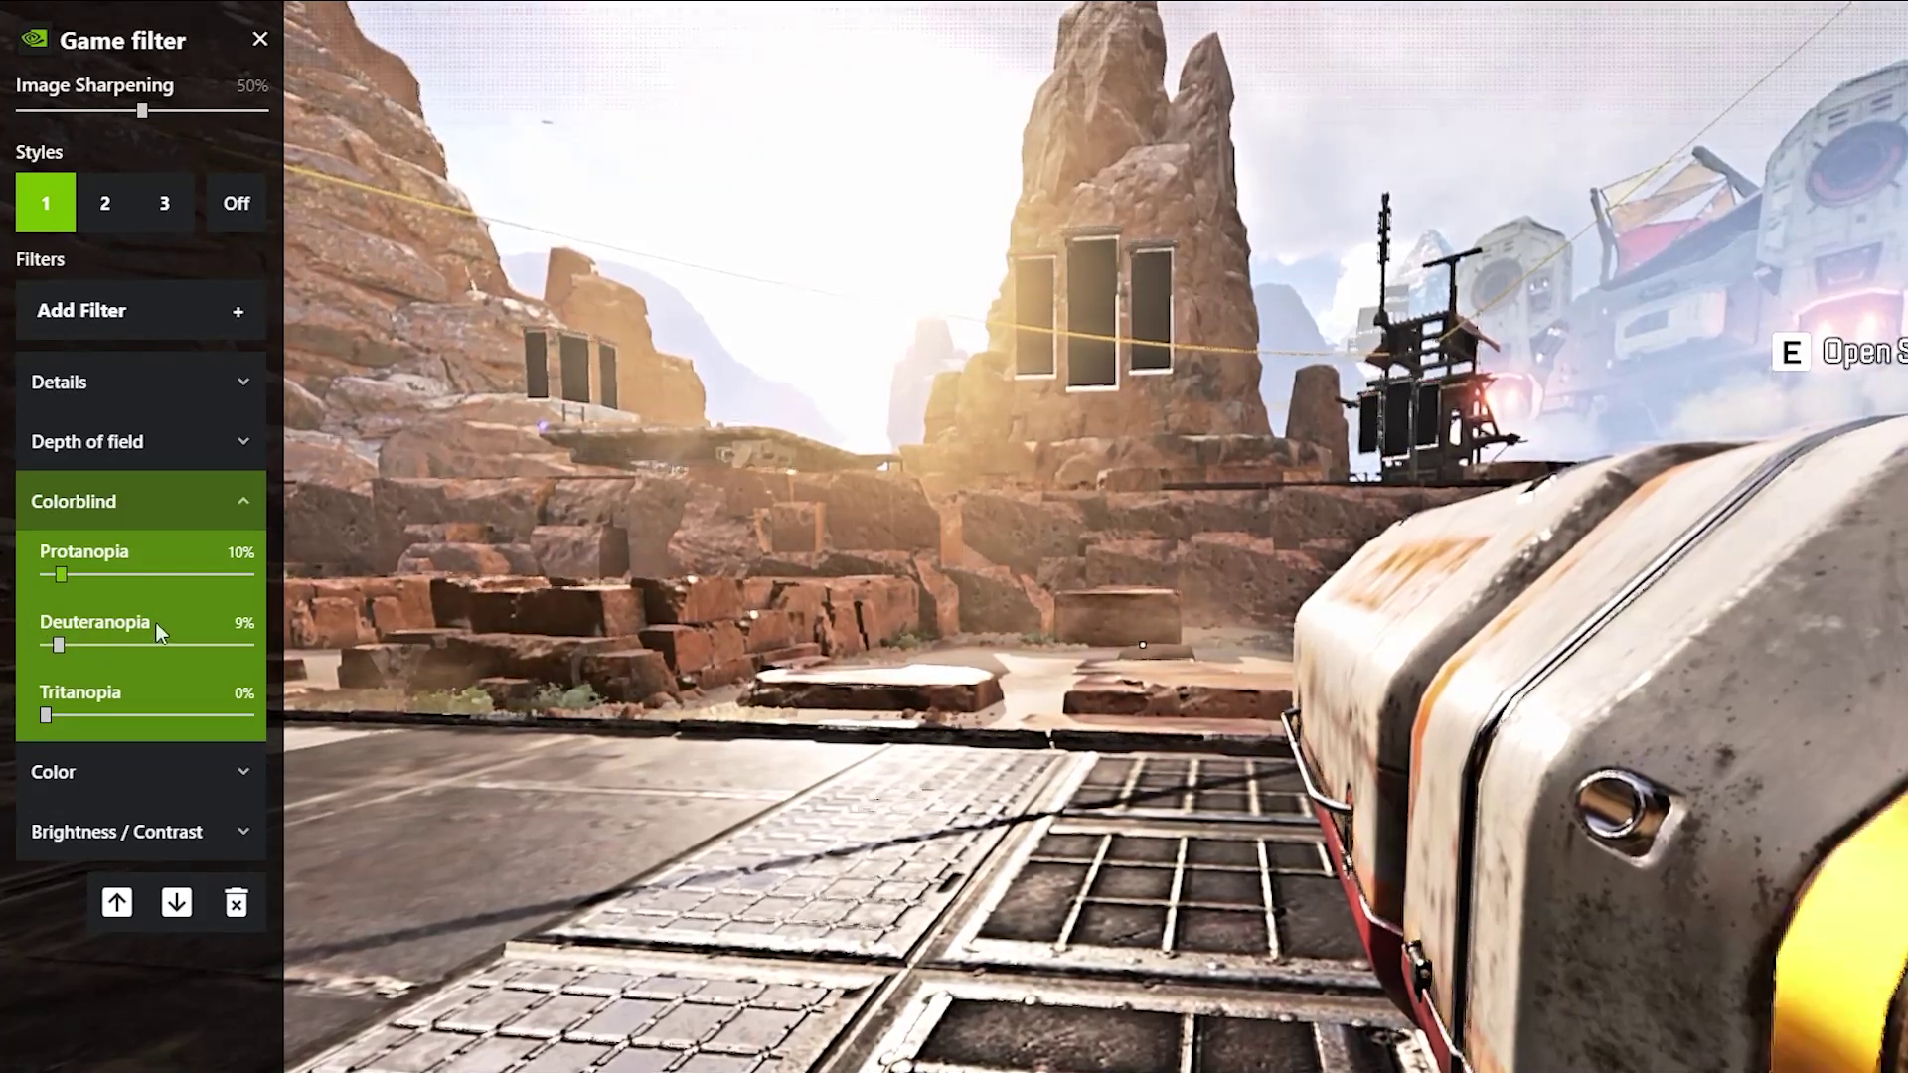
pyautogui.click(59, 645)
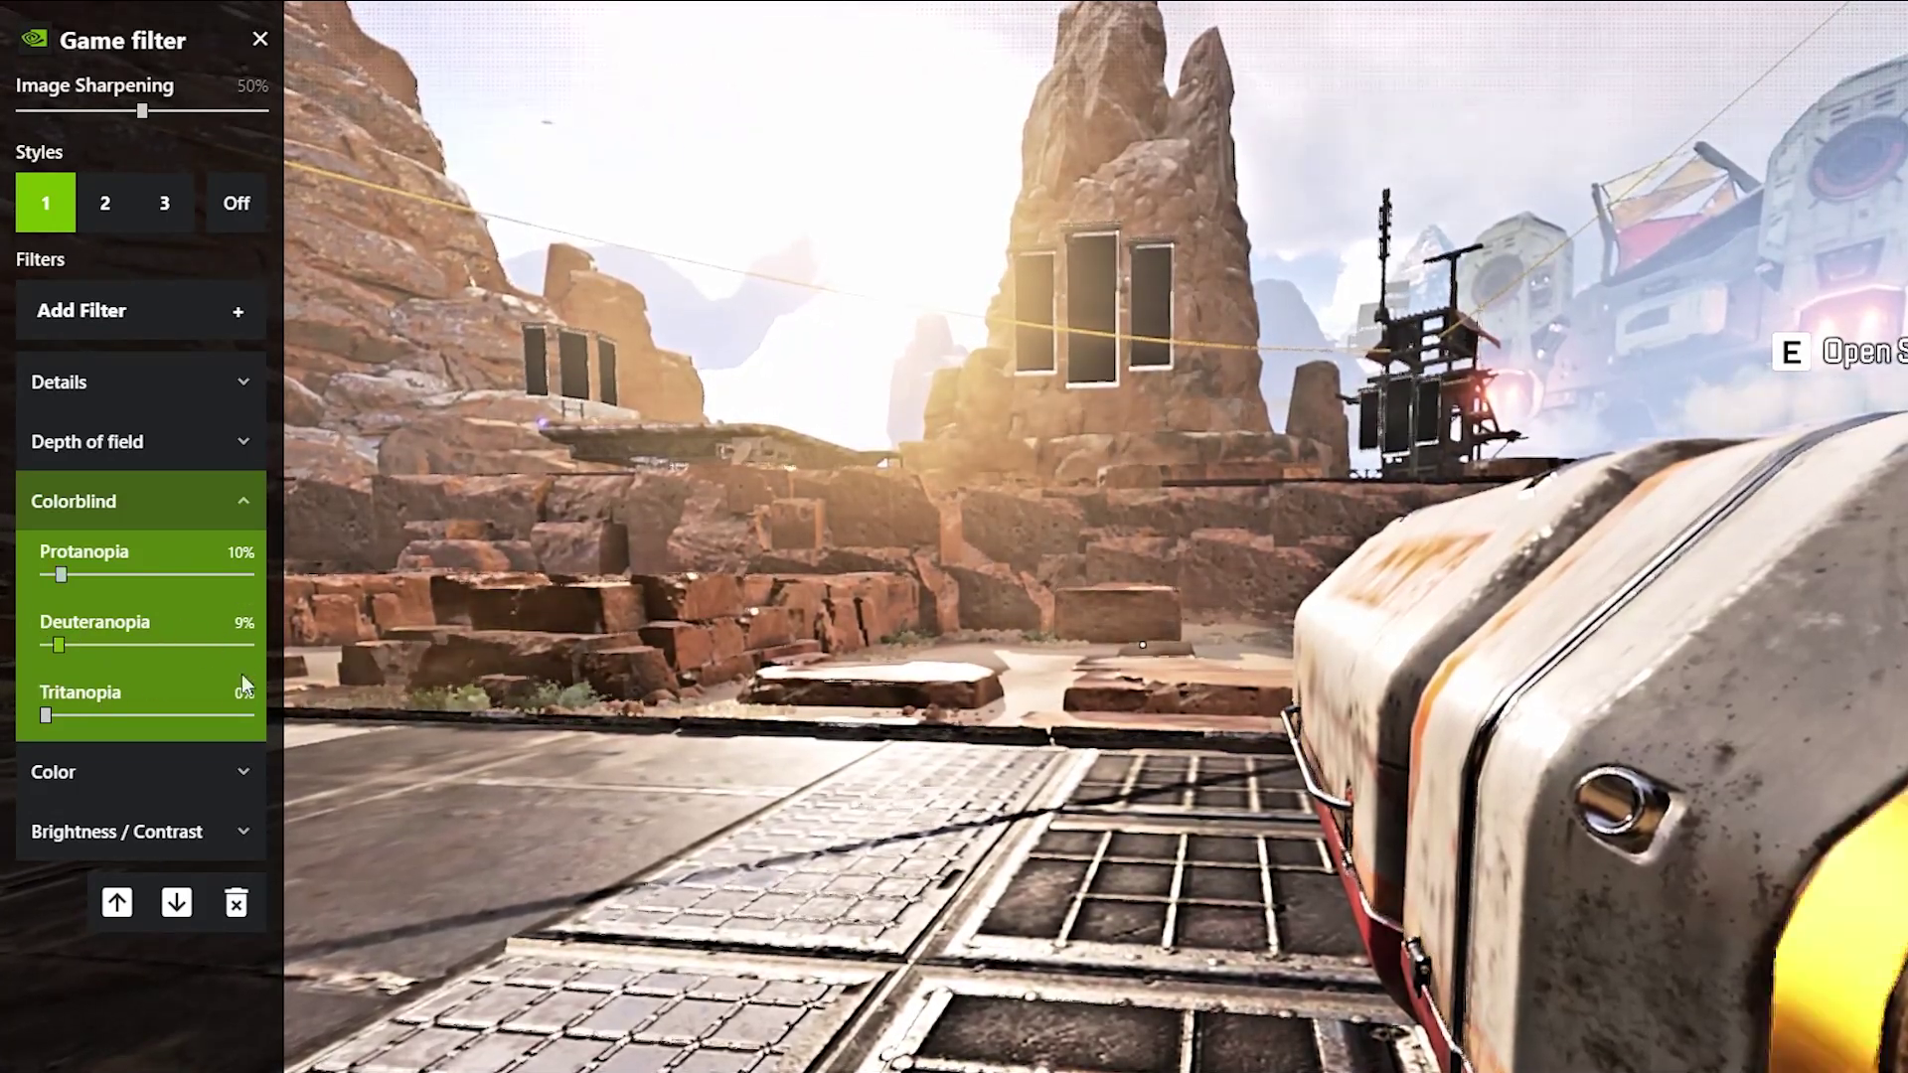
pyautogui.click(238, 688)
pyautogui.click(244, 501)
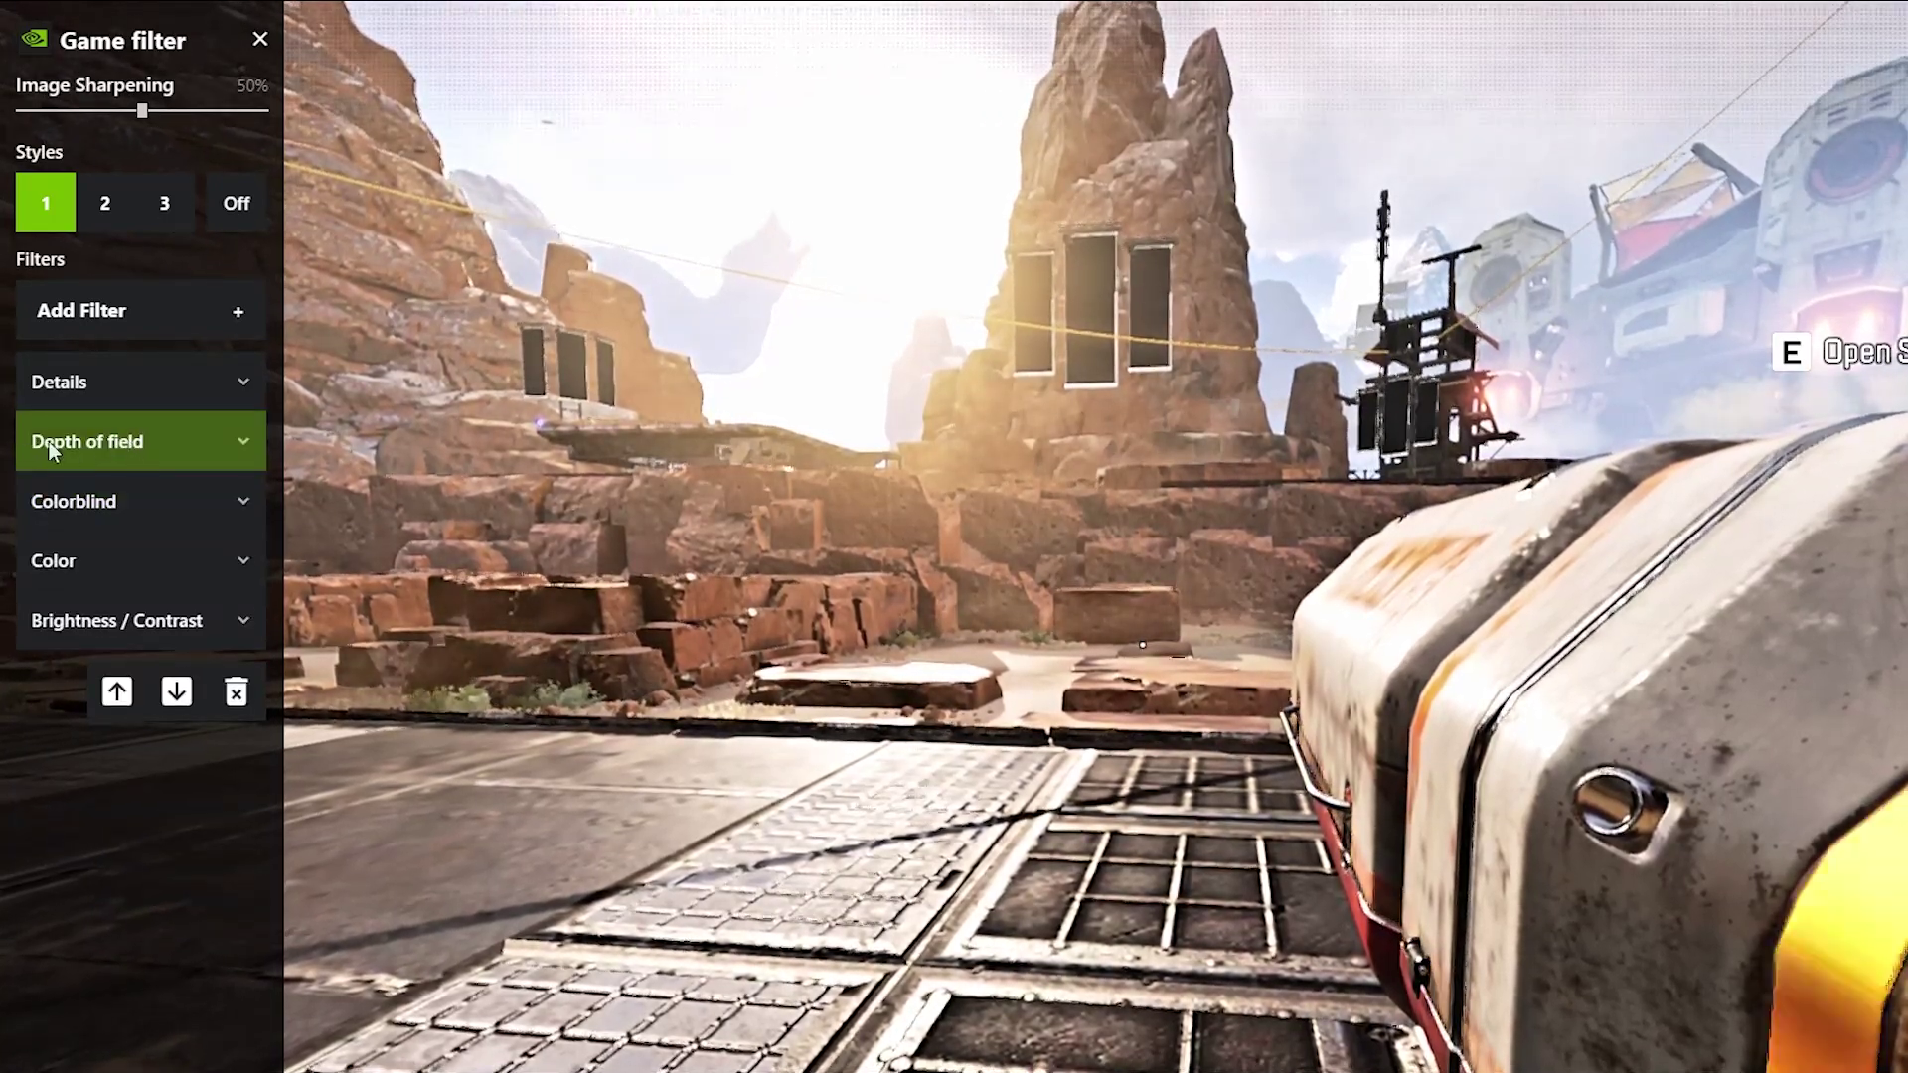
pyautogui.click(193, 445)
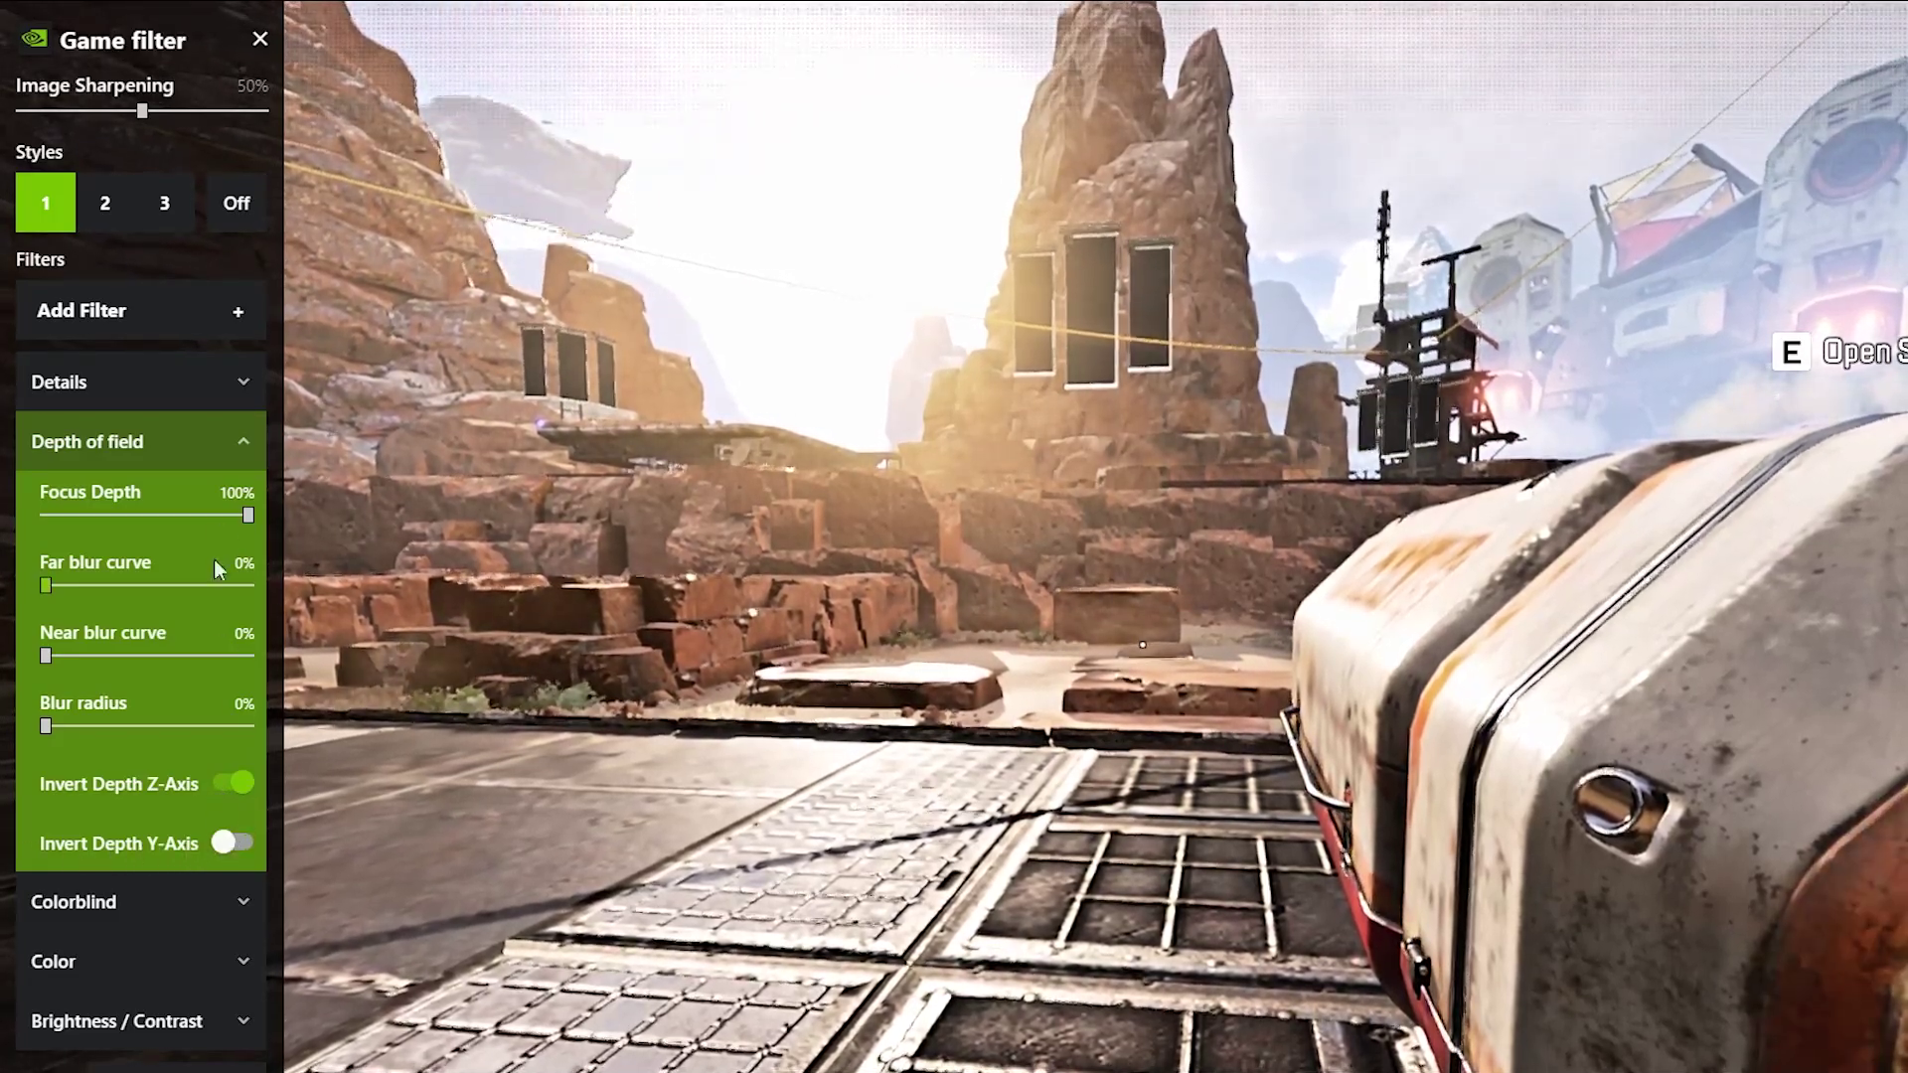
pyautogui.click(235, 449)
pyautogui.click(61, 388)
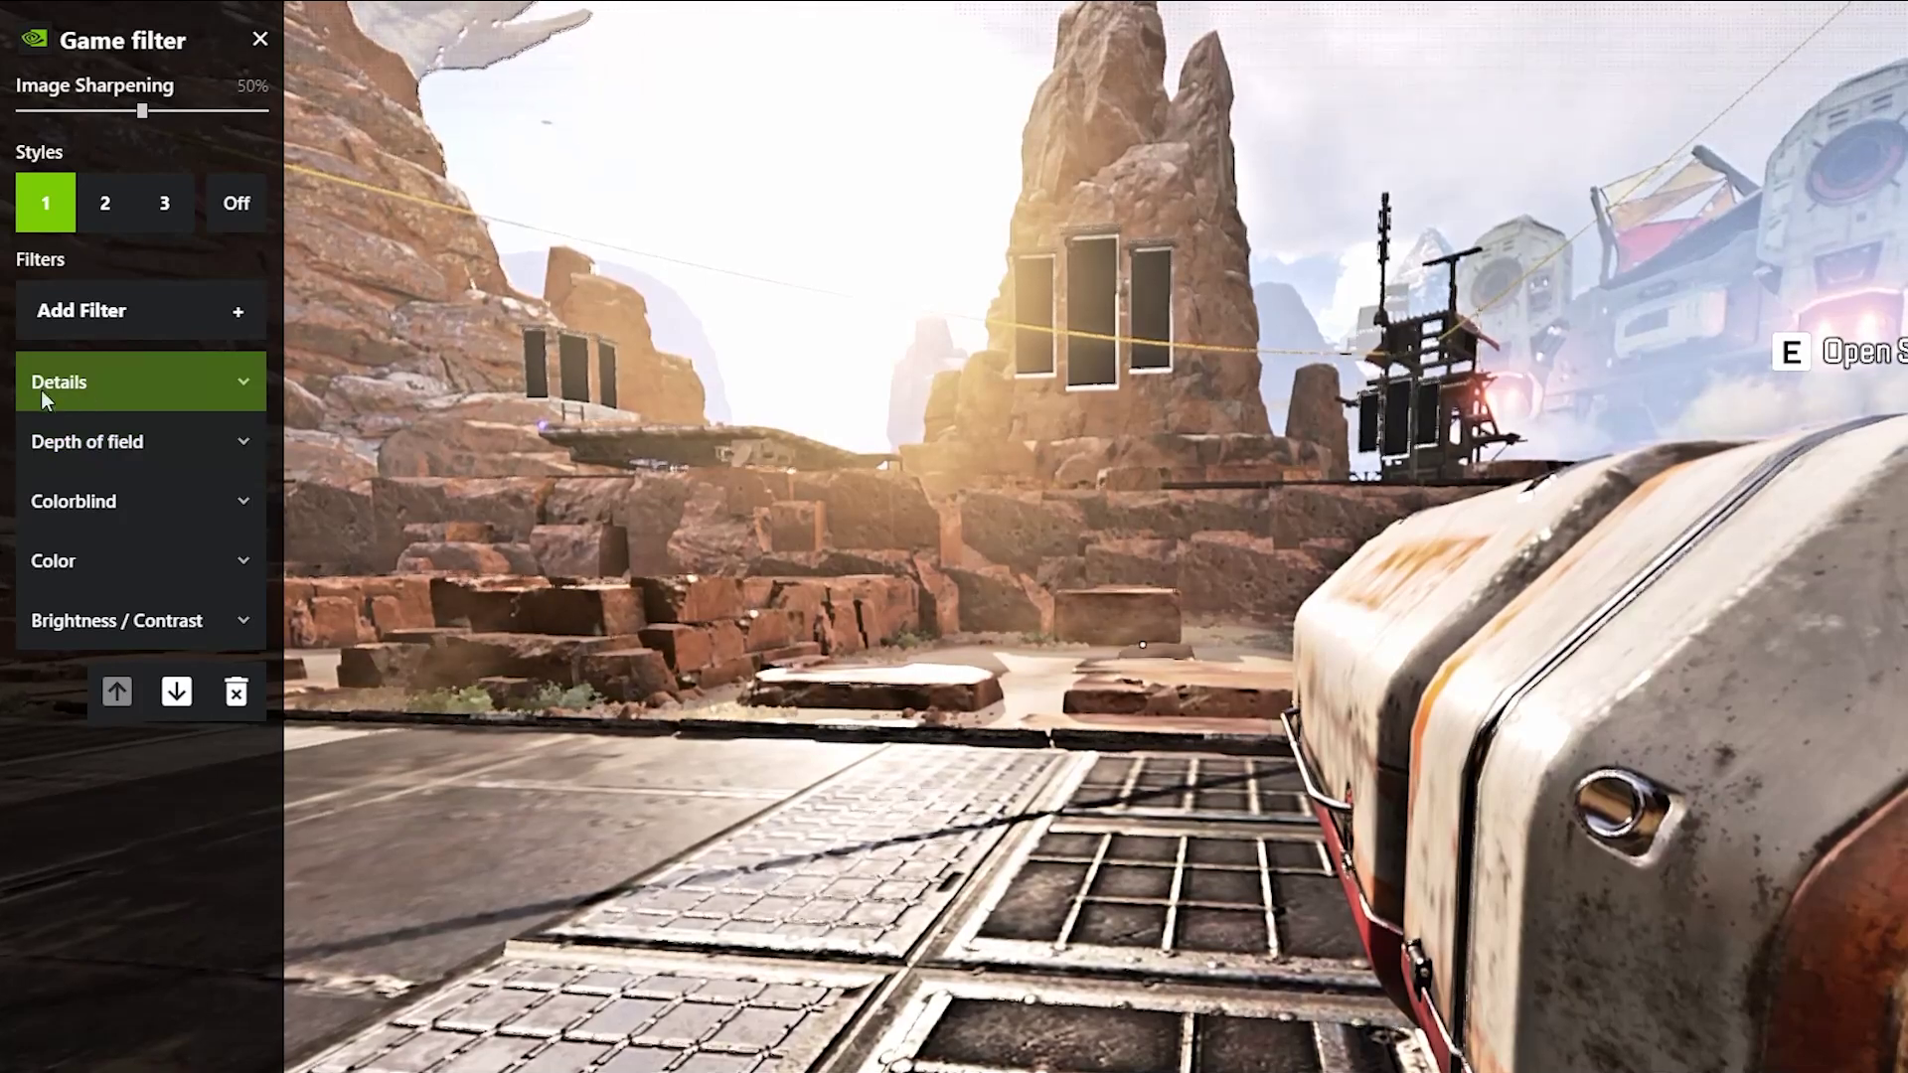
pyautogui.click(176, 391)
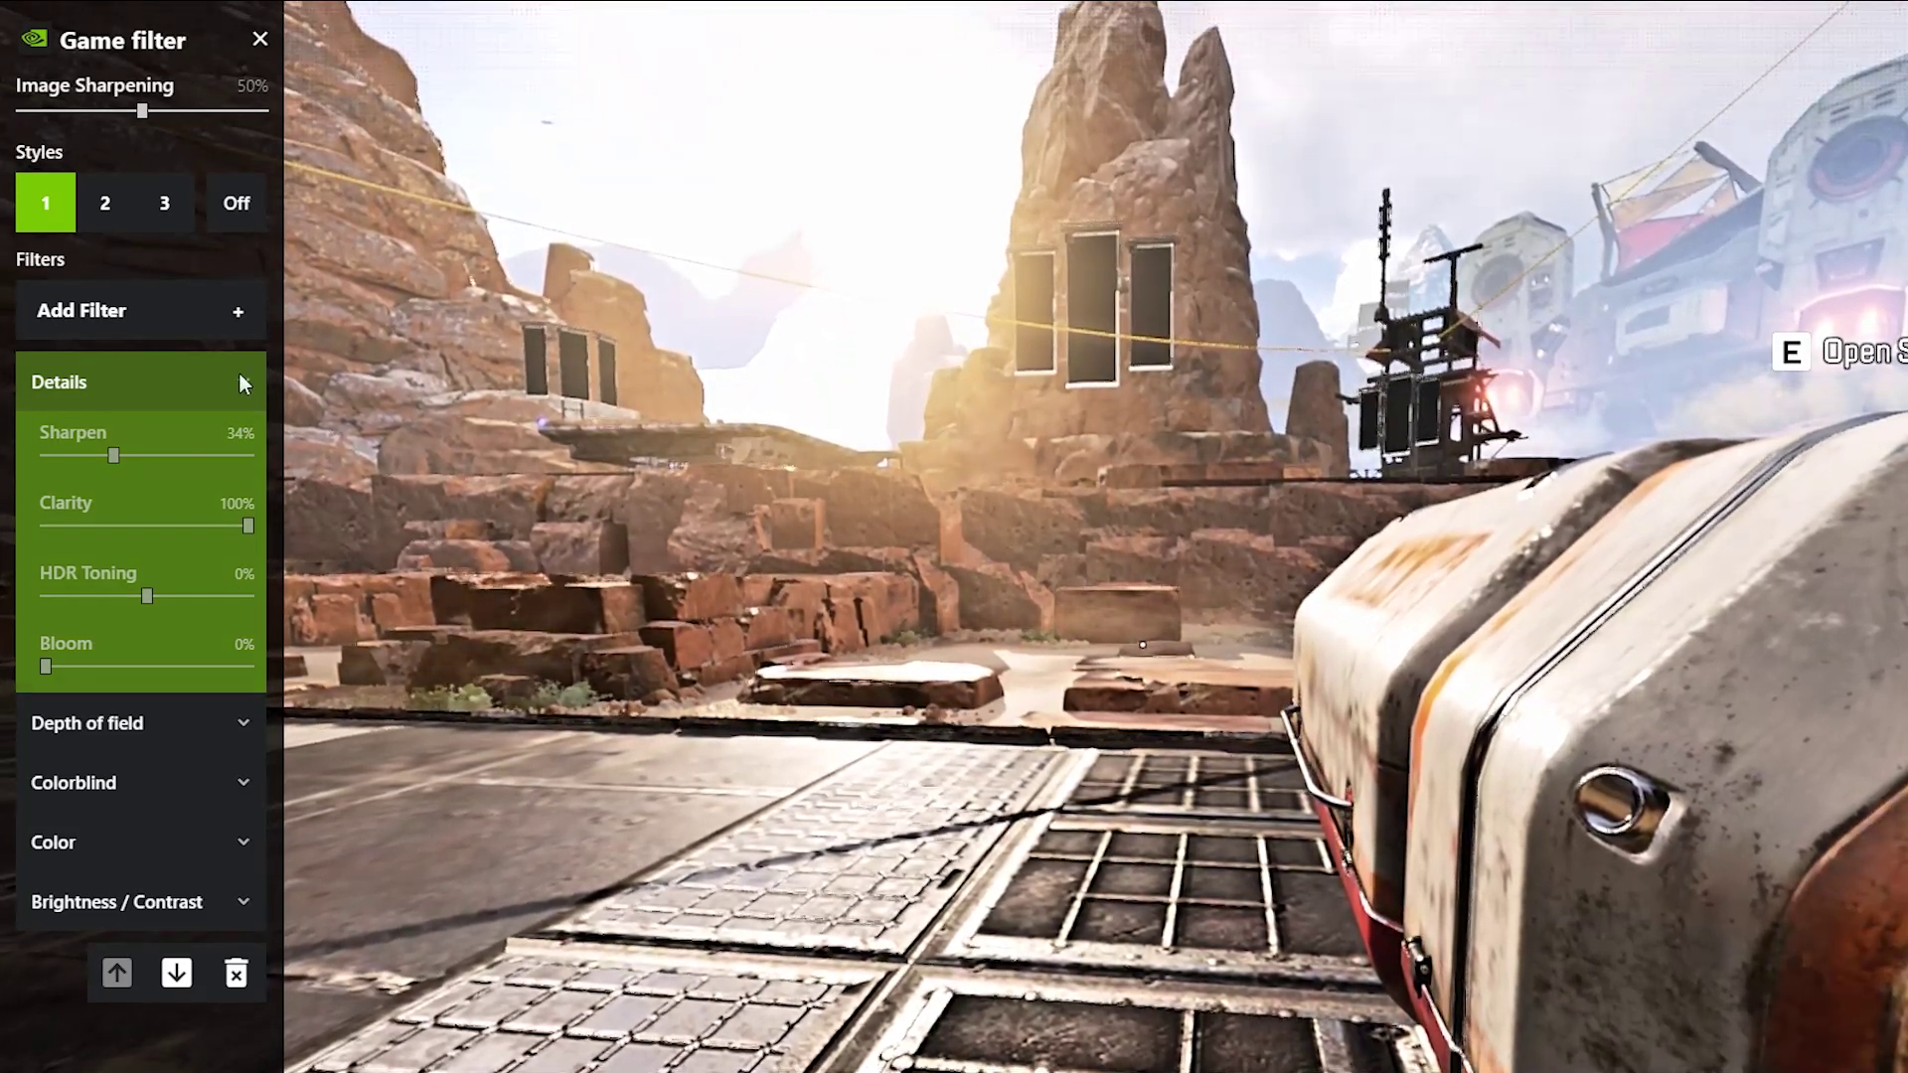
pyautogui.click(239, 378)
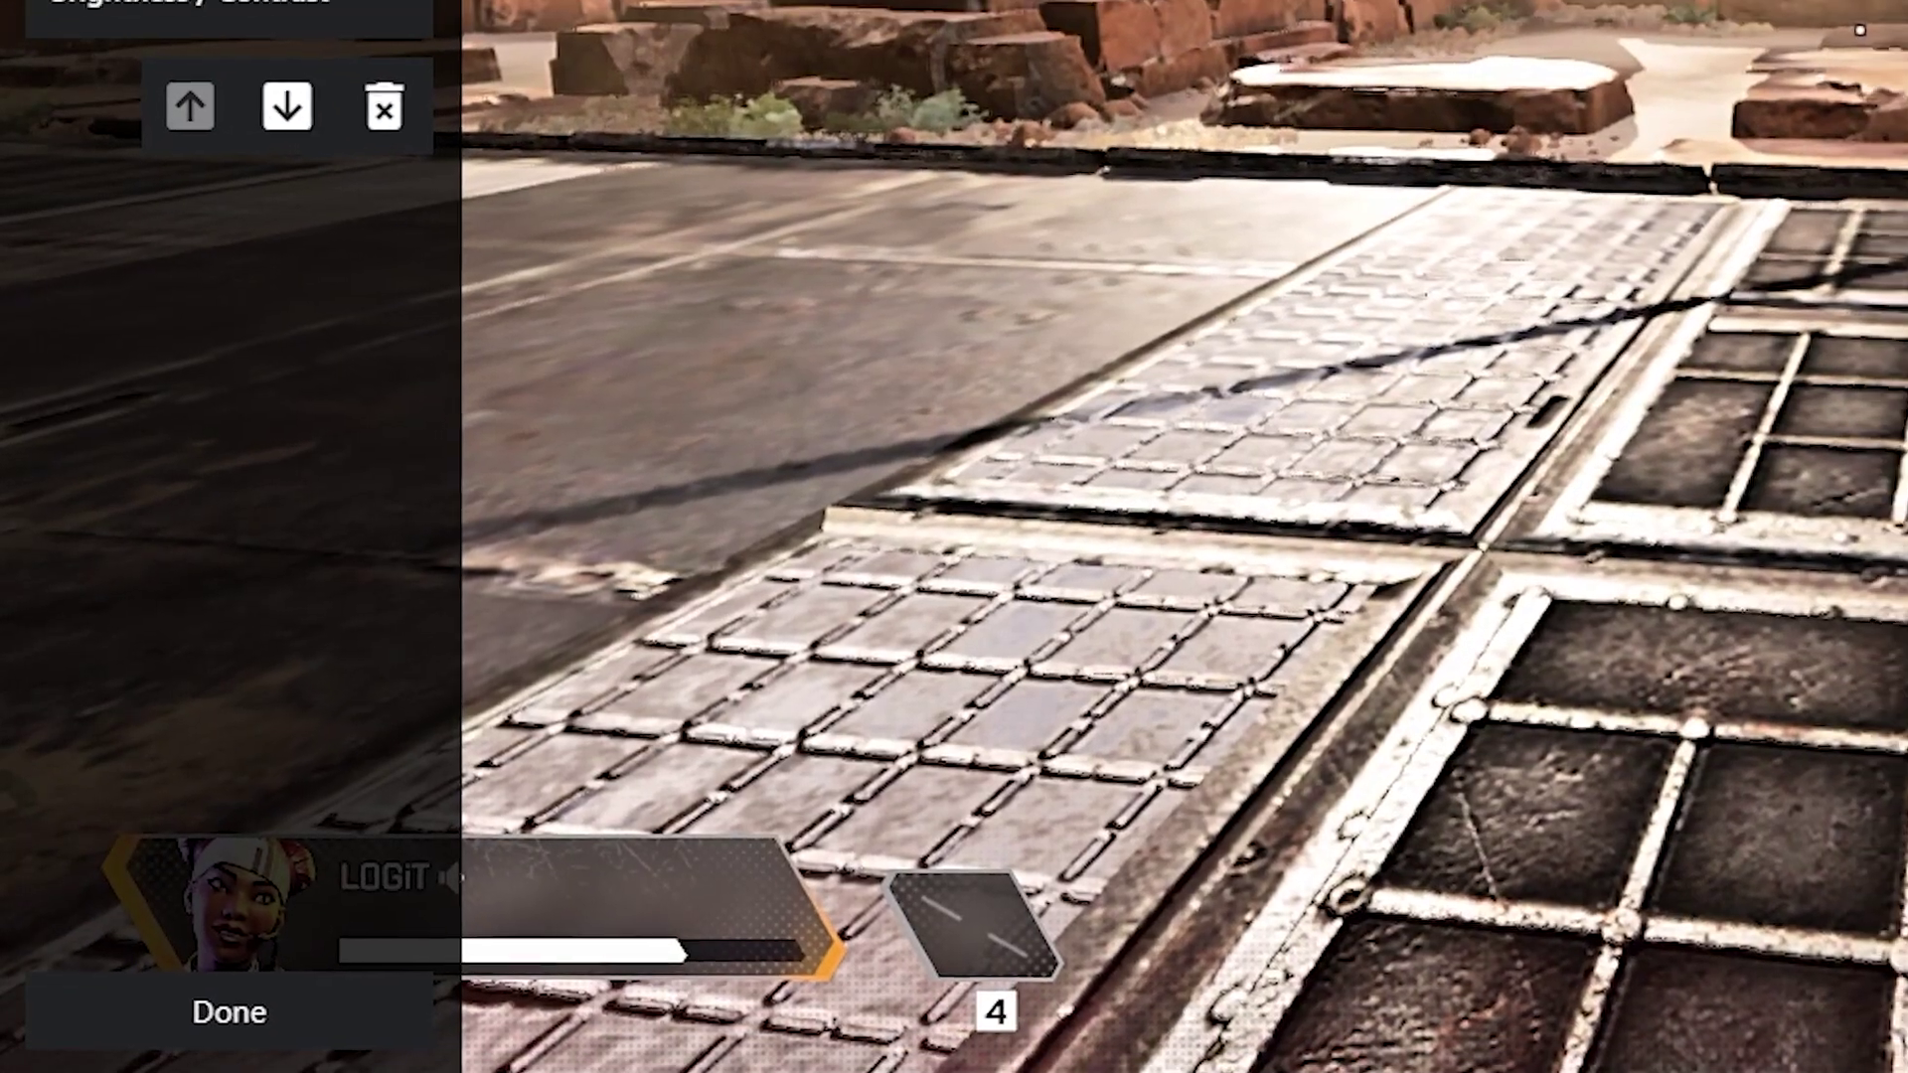